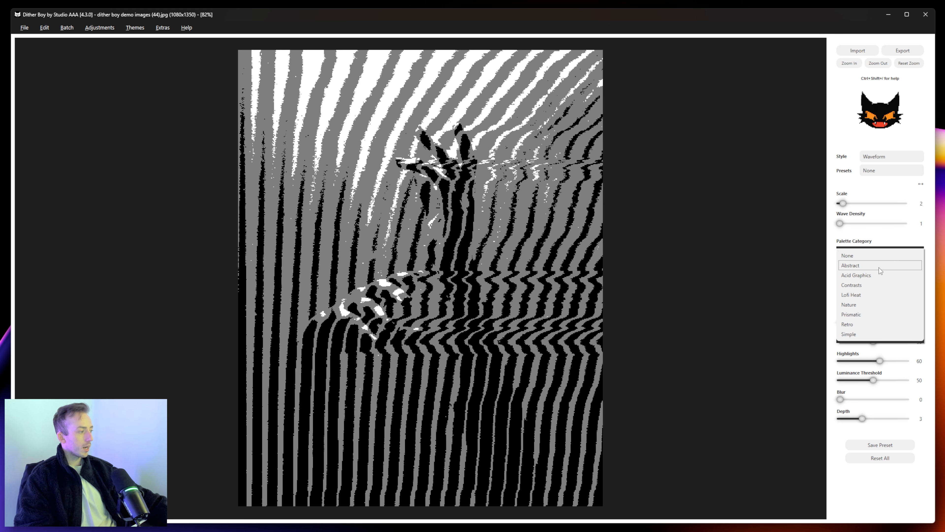
Apply the Superblush palette from the Acid Graphics category and set the Depth to 5
{"action": "left_click", "coordinate": [873, 275]}
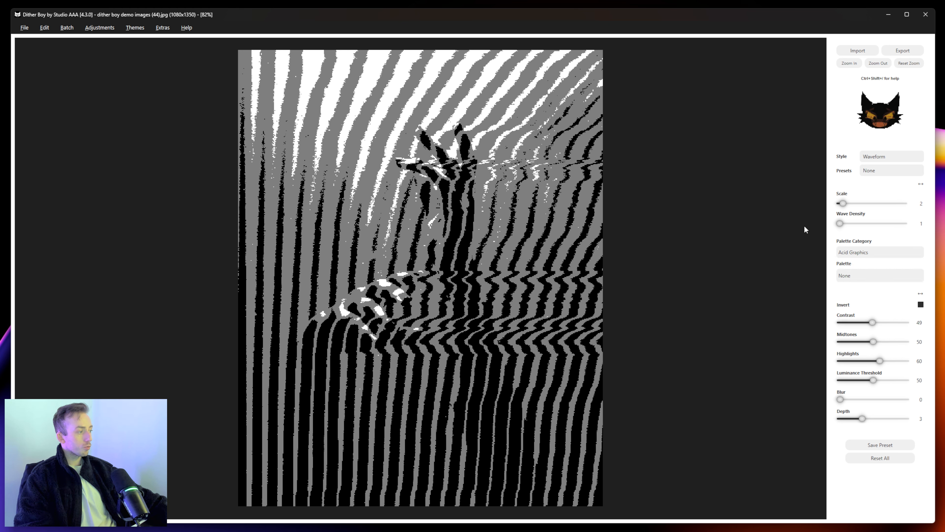
{"action": "left_click", "coordinate": [868, 275]}
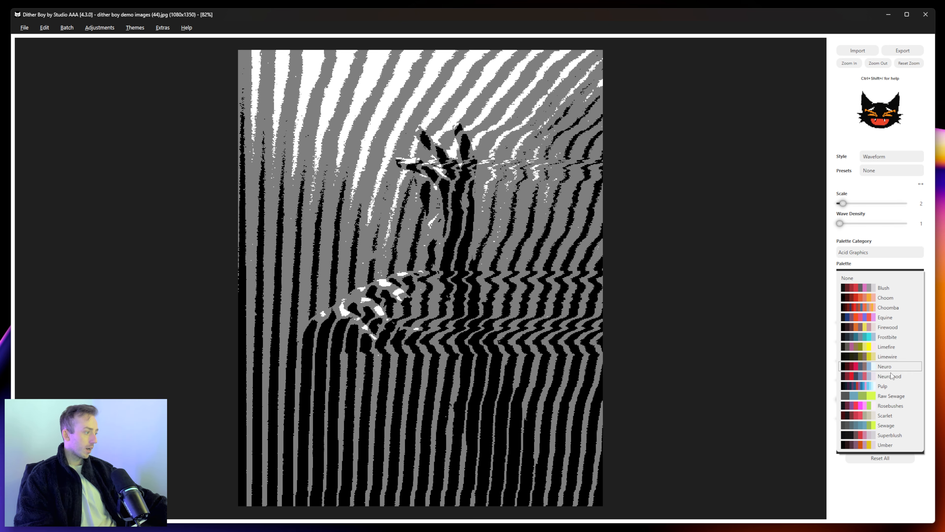
{"action": "left_click", "coordinate": [888, 436]}
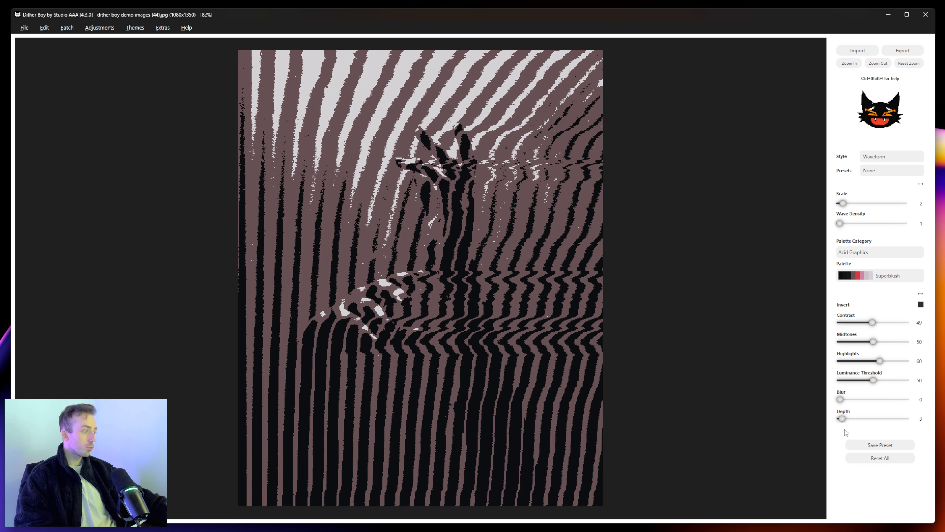
{"action": "left_click_drag", "start_coordinate": [842, 419], "coordinate": [848, 420]}
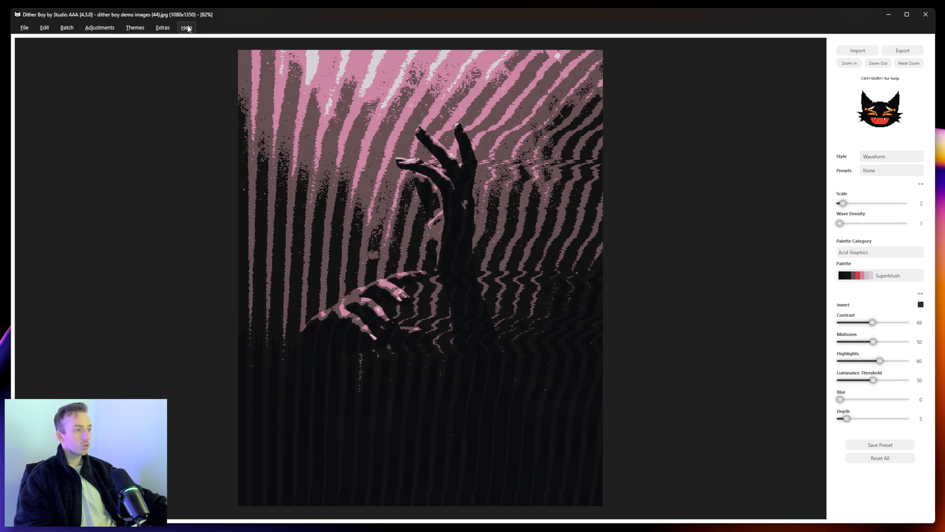
{"action": "left_click", "coordinate": [163, 27]}
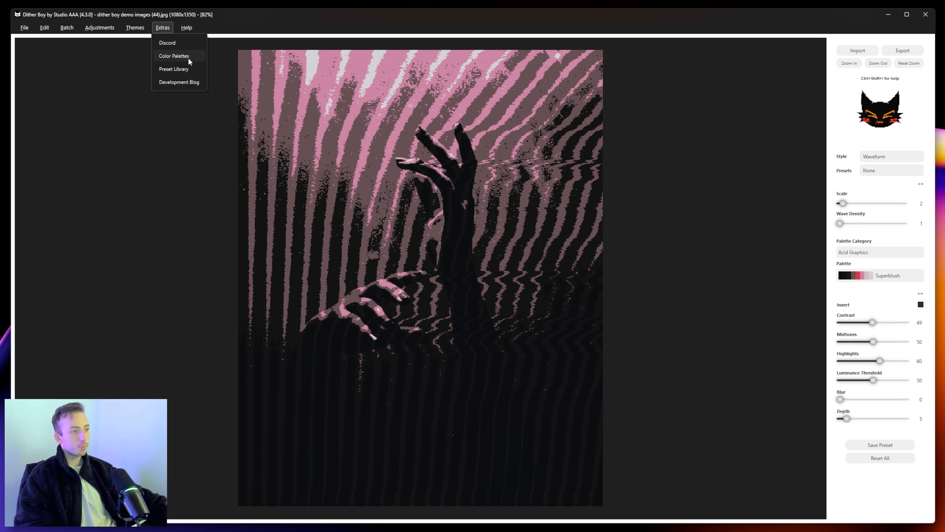
{"action": "left_click", "coordinate": [499, 137]}
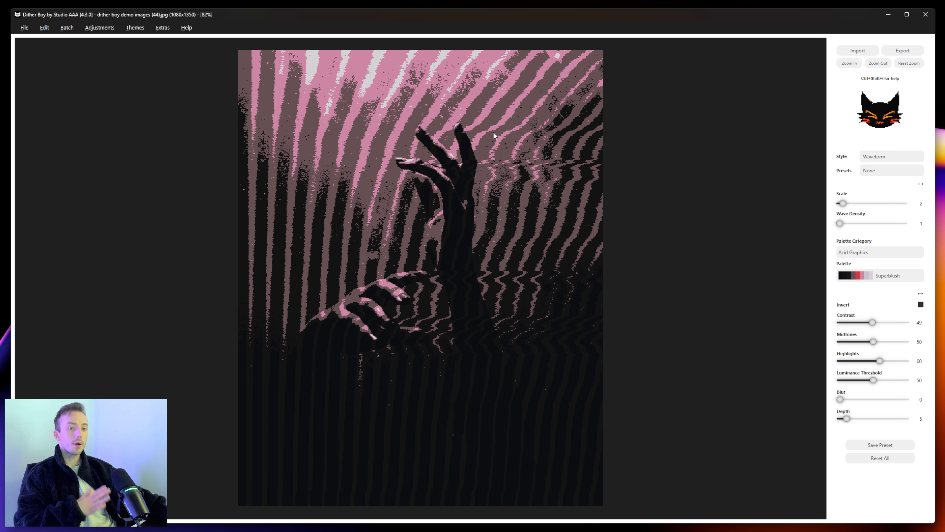
{"action": "left_click", "coordinate": [883, 255]}
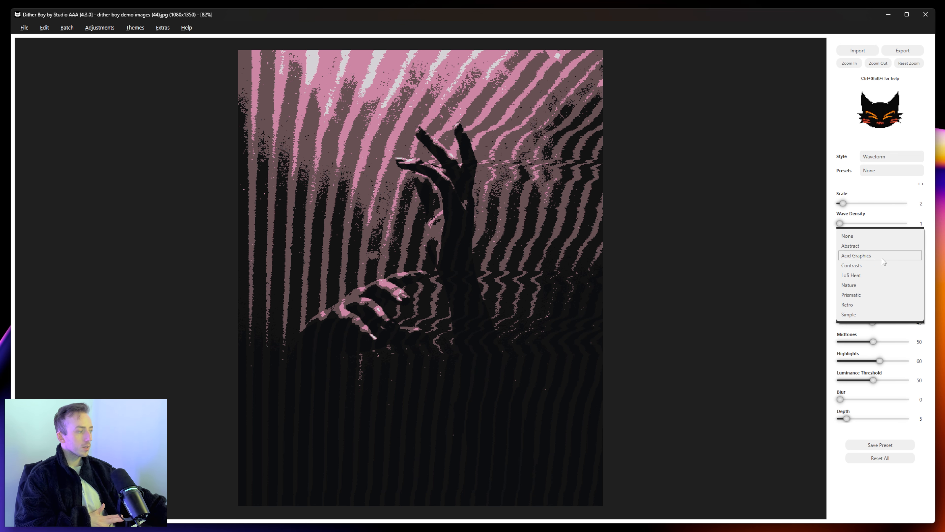
{"action": "left_click", "coordinate": [819, 247]}
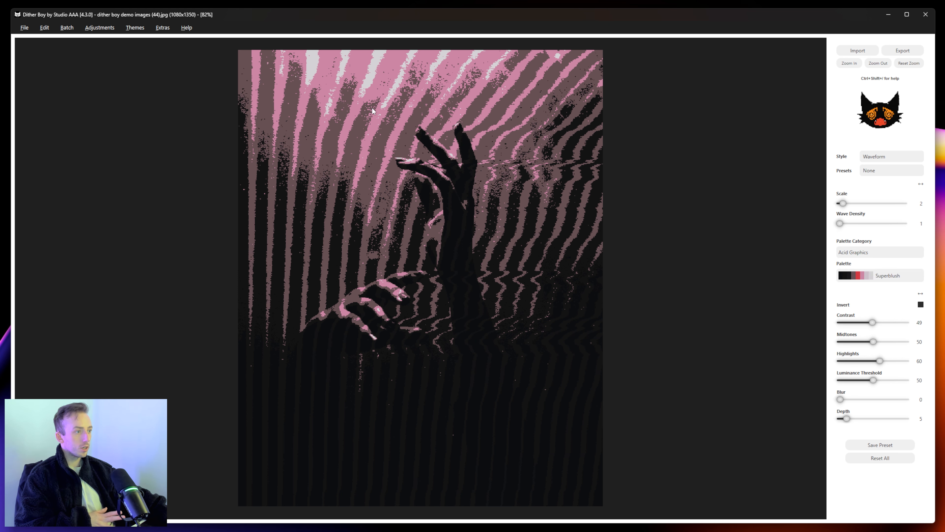
{"action": "left_click", "coordinate": [159, 29]}
{"action": "left_click", "coordinate": [726, 212]}
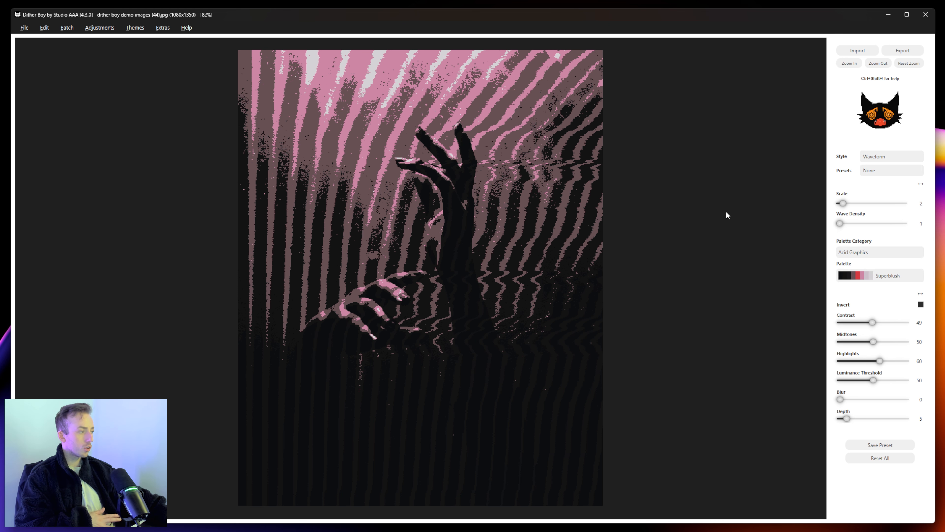
Set the Depth to 6 and raise the Contrast to 86
{"action": "left_click_drag", "start_coordinate": [847, 419], "coordinate": [850, 419]}
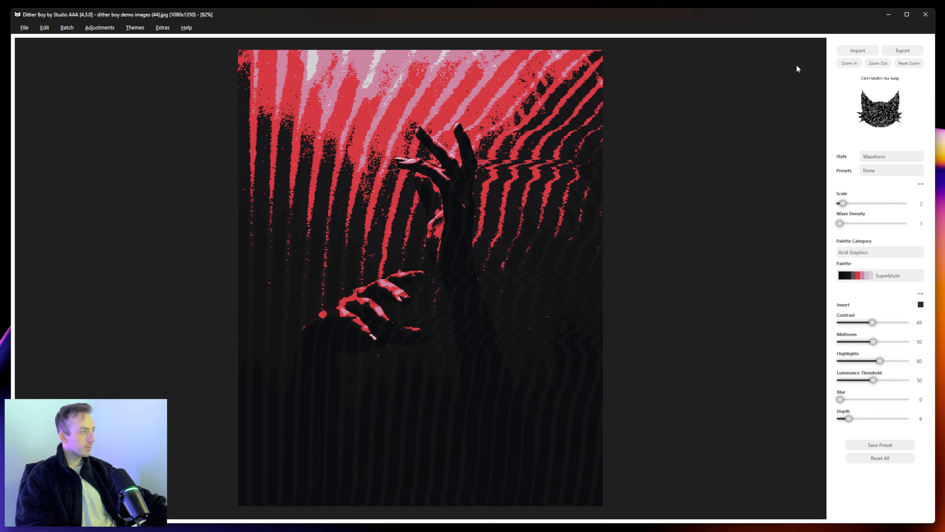
{"action": "scroll", "coordinate": [465, 373], "scroll_direction": "up", "scroll_amount": 6}
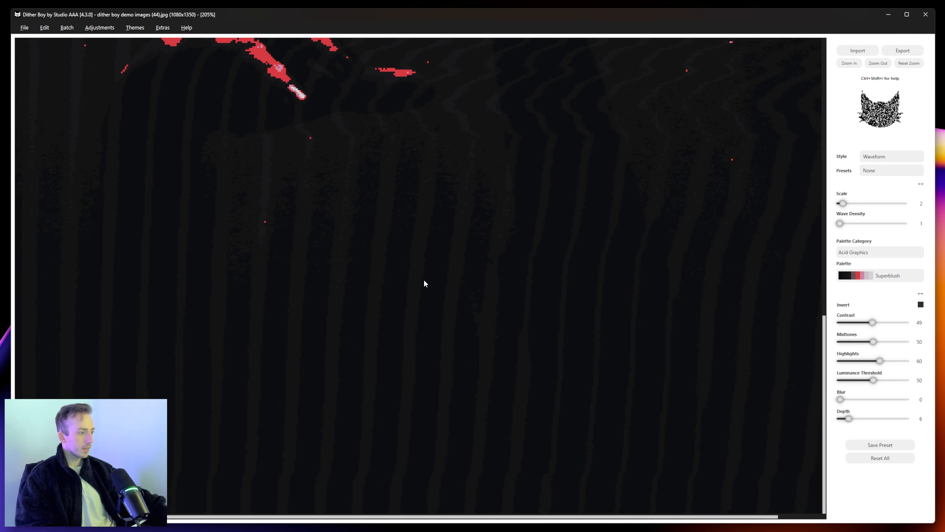
{"action": "left_click_drag", "start_coordinate": [426, 284], "coordinate": [467, 150]}
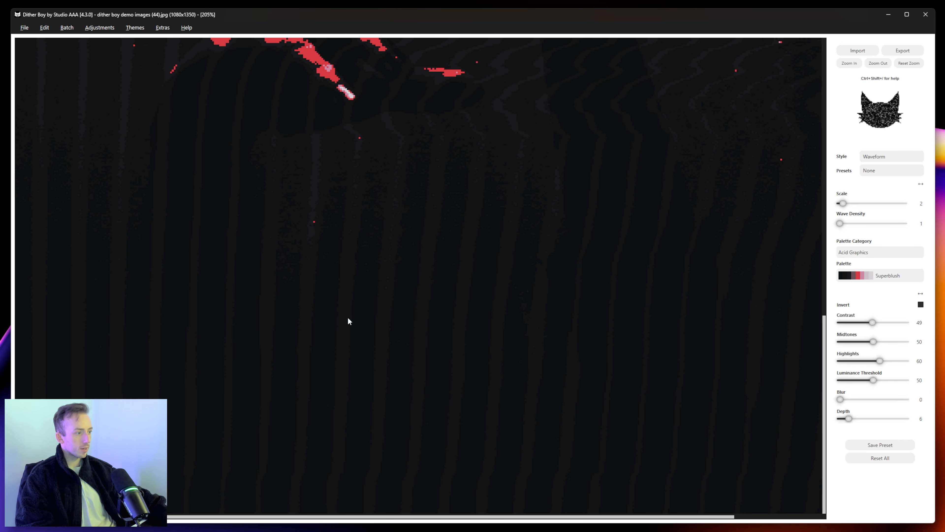
{"action": "left_click_drag", "start_coordinate": [614, 164], "coordinate": [534, 422]}
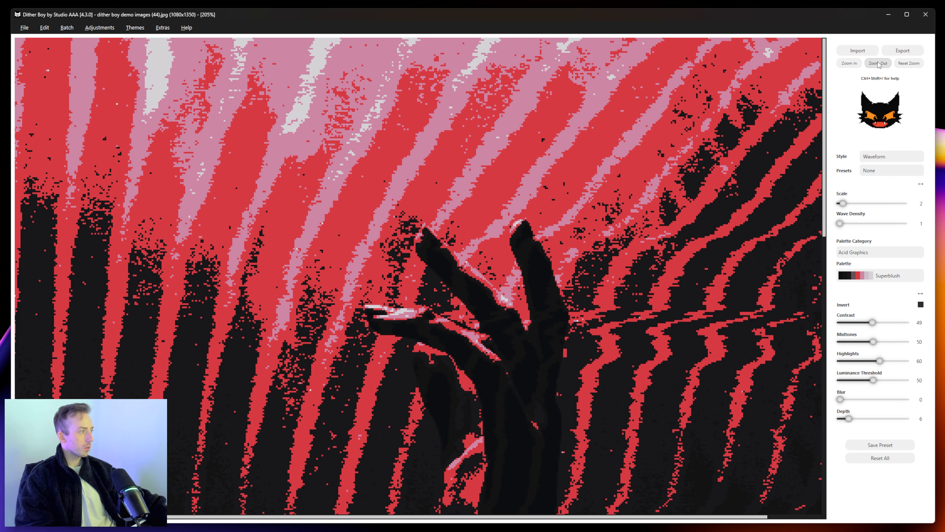
{"action": "left_click", "coordinate": [909, 63]}
{"action": "left_click_drag", "start_coordinate": [873, 323], "coordinate": [897, 323]}
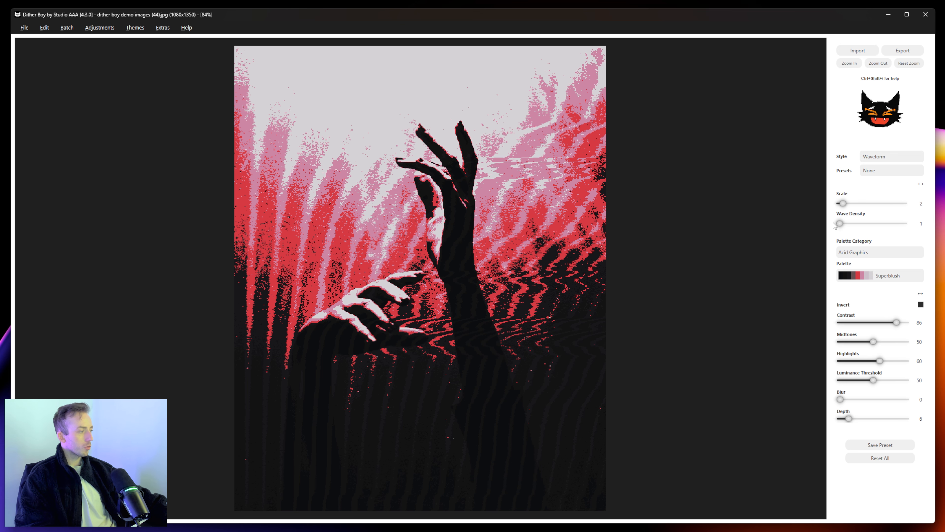
{"action": "mouse_move", "coordinate": [842, 227]}
{"action": "left_mouse_down"}
{"action": "mouse_move", "coordinate": [872, 225]}
{"action": "mouse_move", "coordinate": [840, 224]}
{"action": "left_mouse_up"}
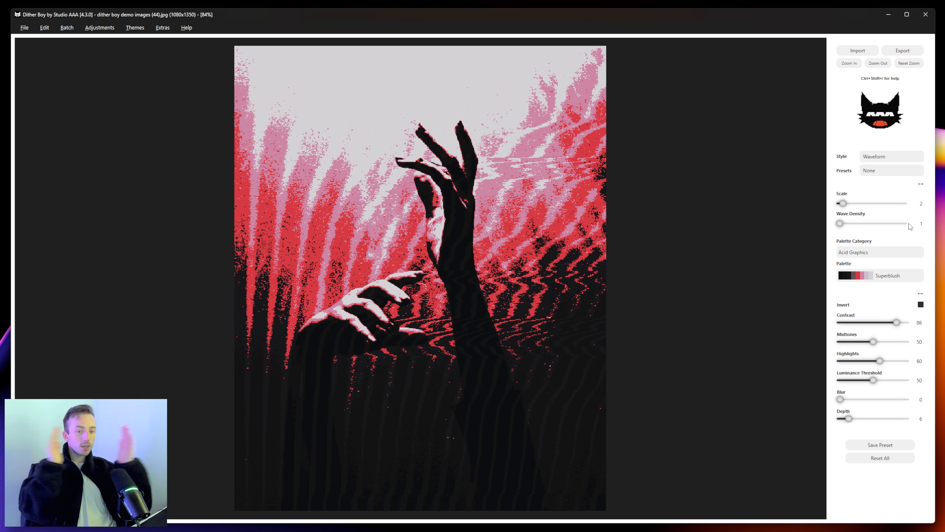
Try the Scale at 20, set it to 1, and raise the Wave Density to 20
{"action": "left_click_drag", "start_coordinate": [843, 203], "coordinate": [928, 209]}
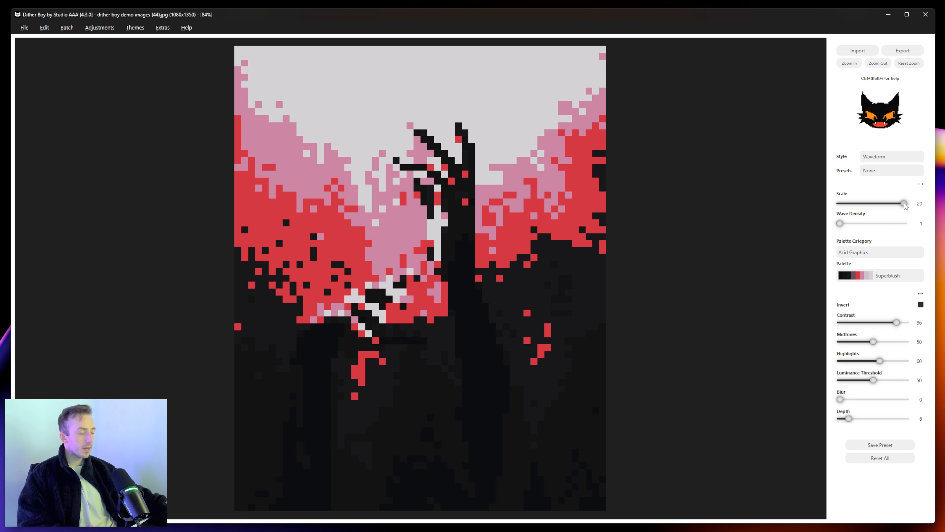
{"action": "left_click_drag", "start_coordinate": [904, 205], "coordinate": [834, 210]}
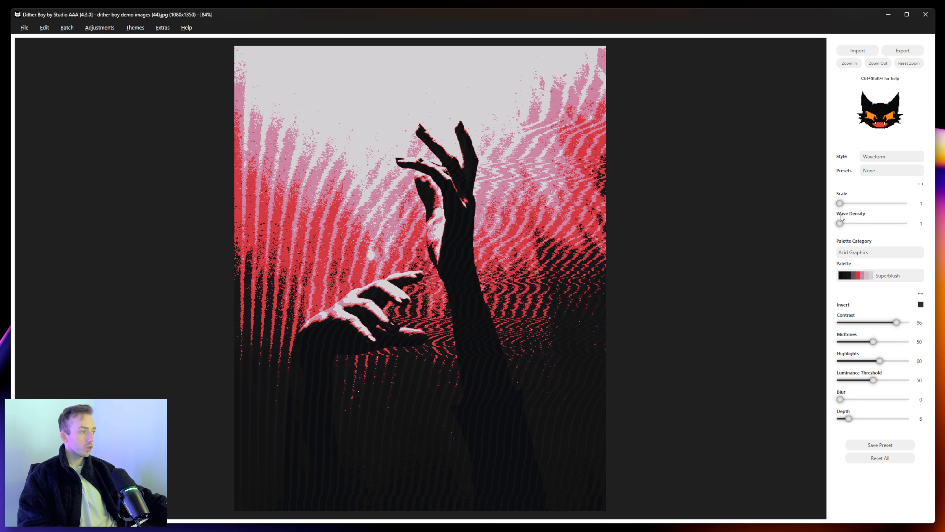
{"action": "mouse_move", "coordinate": [840, 226]}
{"action": "left_mouse_down"}
{"action": "mouse_move", "coordinate": [888, 226]}
{"action": "mouse_move", "coordinate": [850, 226]}
{"action": "left_mouse_up"}
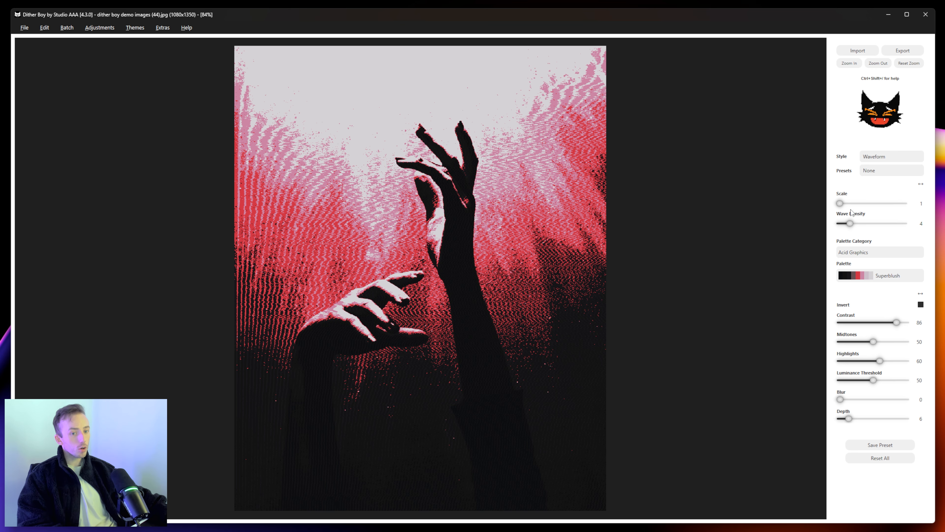
{"action": "left_click_drag", "start_coordinate": [850, 223], "coordinate": [922, 228]}
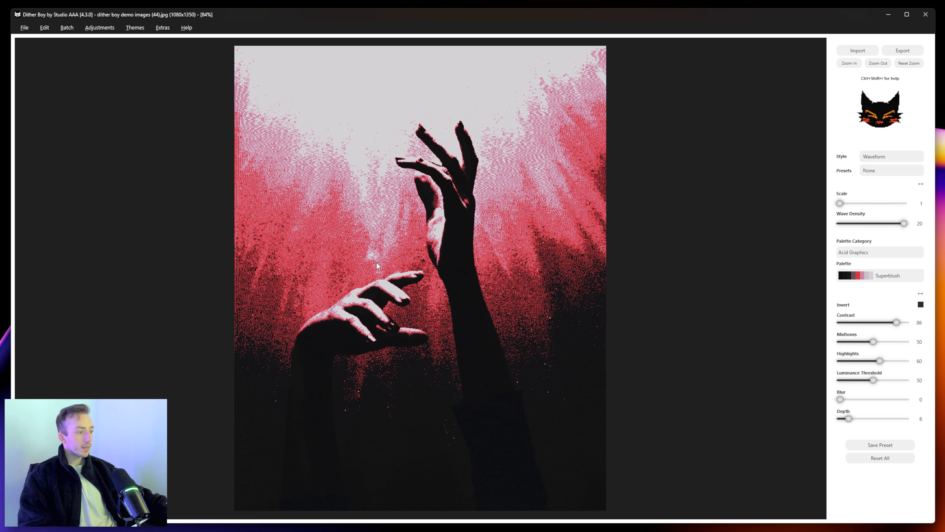
Examine the waveform texture around the raised hand and upper background up close
{"action": "triple_click", "coordinate": [852, 63]}
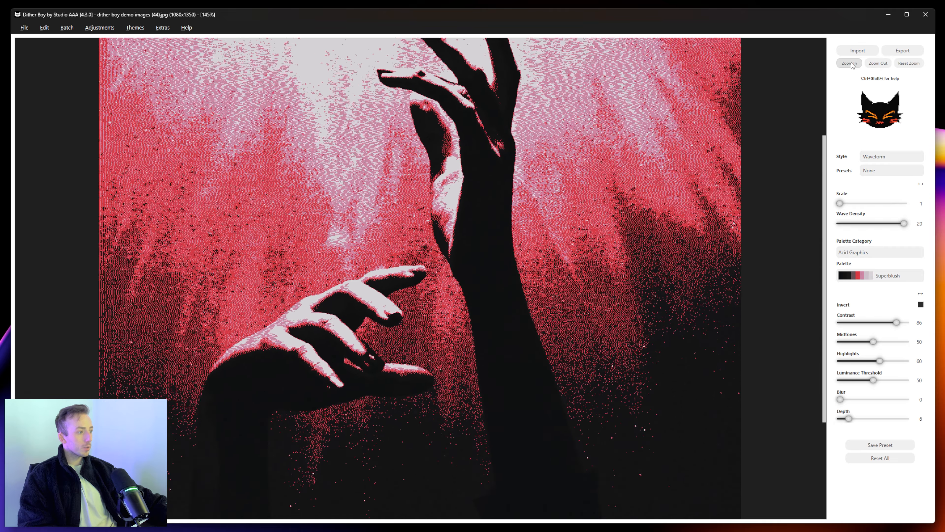
{"action": "double_click", "coordinate": [852, 64]}
{"action": "left_click", "coordinate": [852, 63]}
{"action": "left_click", "coordinate": [852, 64]}
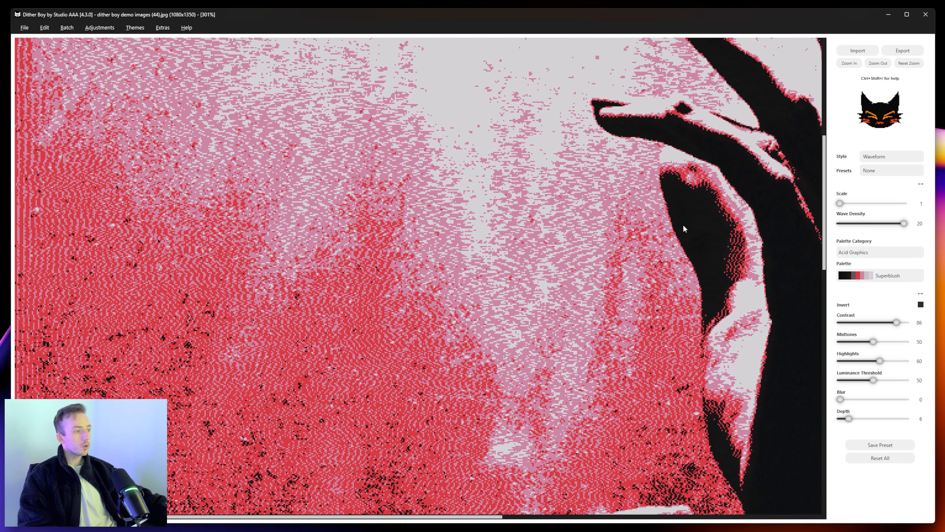
{"action": "double_click", "coordinate": [873, 66]}
{"action": "double_click", "coordinate": [873, 66]}
{"action": "double_click", "coordinate": [872, 66]}
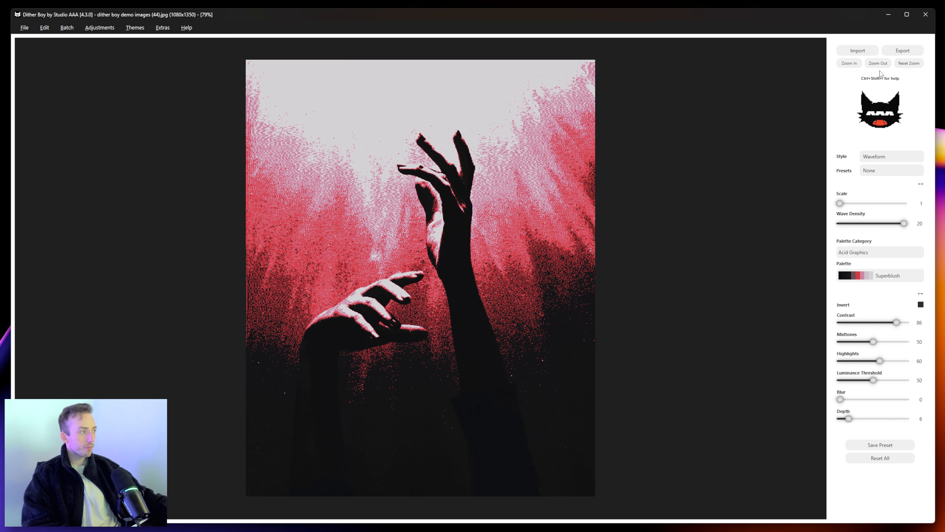
Examine the pixel pattern around the lower hand and the background beside it, and return to viewing the whole image
{"action": "left_click", "coordinate": [846, 64]}
{"action": "left_click", "coordinate": [846, 64]}
{"action": "left_click", "coordinate": [846, 64]}
{"action": "left_click", "coordinate": [846, 64]}
{"action": "left_click", "coordinate": [846, 64]}
{"action": "left_click", "coordinate": [846, 64]}
{"action": "left_click", "coordinate": [846, 64]}
{"action": "left_click_drag", "start_coordinate": [142, 295], "coordinate": [722, 172]}
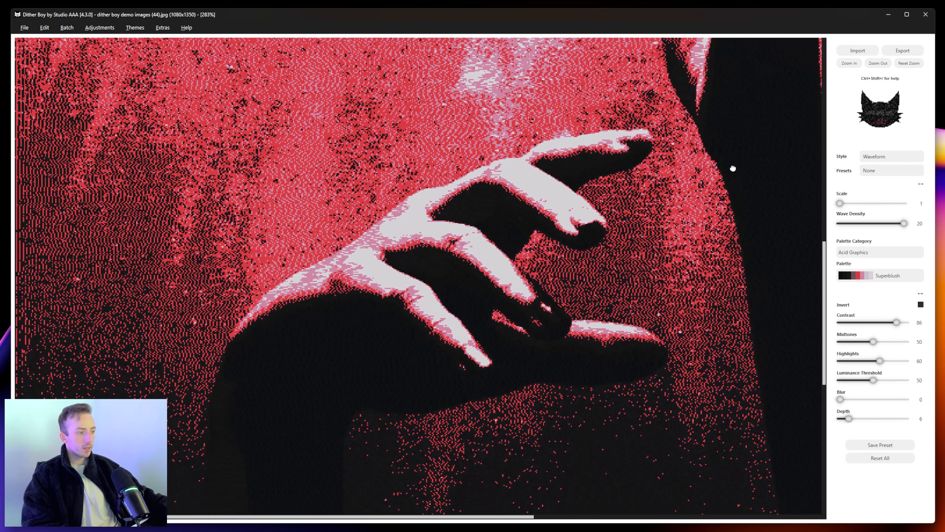
{"action": "scroll", "coordinate": [722, 172], "scroll_direction": "up", "scroll_amount": 5}
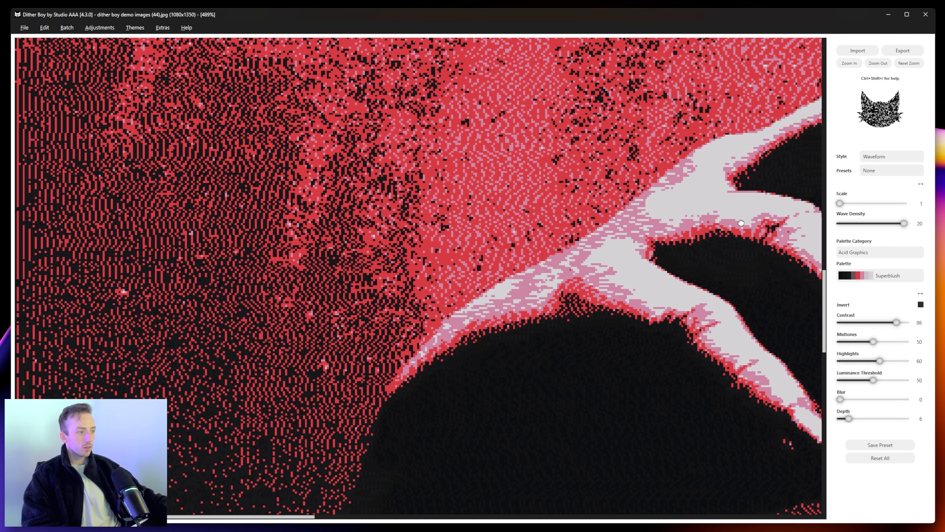
{"action": "left_click_drag", "start_coordinate": [287, 164], "coordinate": [273, 277]}
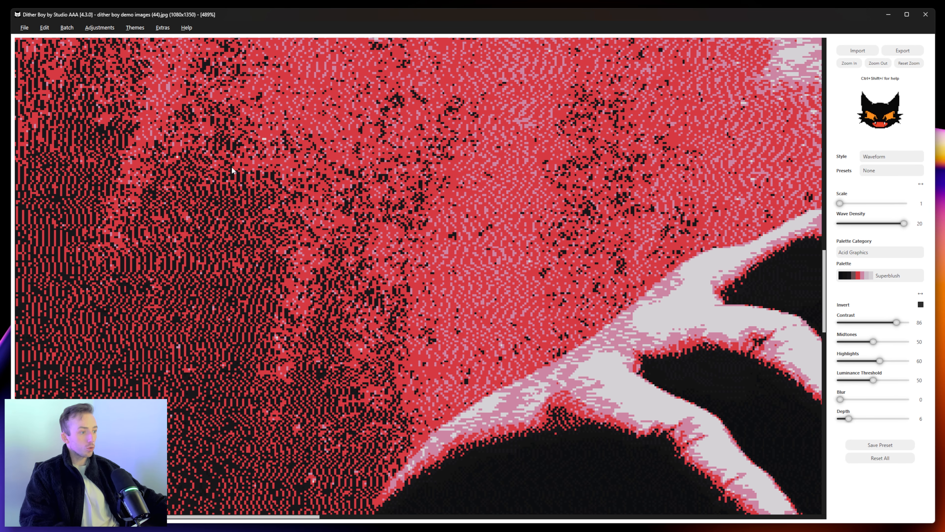
{"action": "left_click", "coordinate": [879, 63]}
{"action": "left_click", "coordinate": [878, 63]}
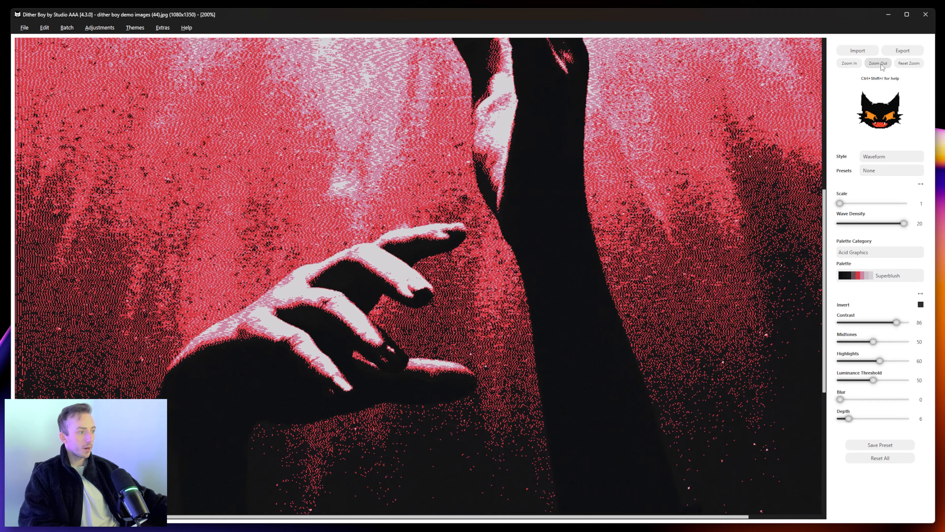
{"action": "left_click", "coordinate": [879, 63]}
{"action": "left_click", "coordinate": [878, 63]}
{"action": "left_click", "coordinate": [879, 63]}
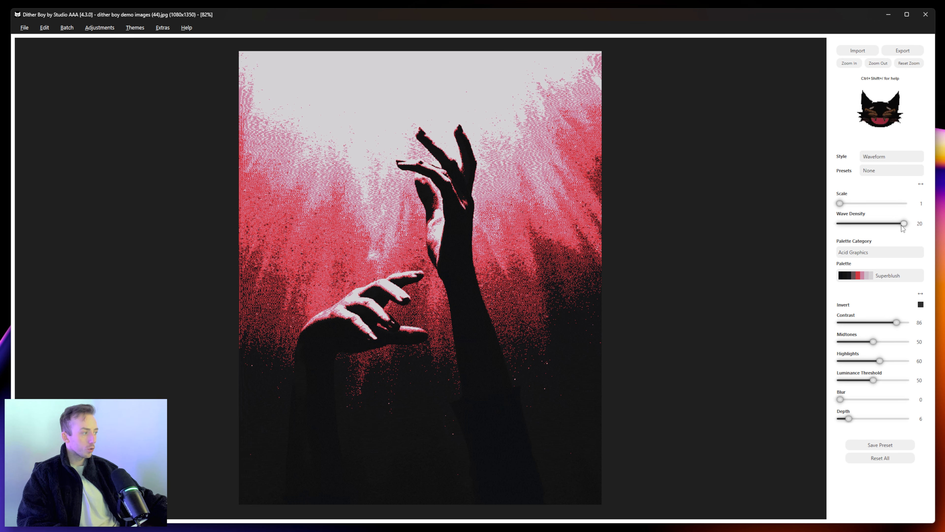
Set the Wave Density to 4, try the Depth at 2, and set the Depth to 6
{"action": "left_click_drag", "start_coordinate": [903, 228], "coordinate": [851, 224]}
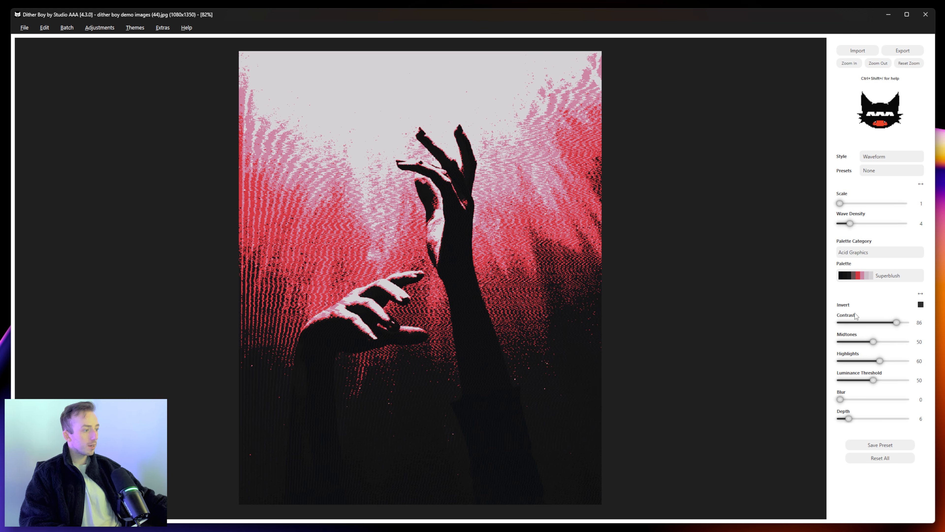
{"action": "left_click_drag", "start_coordinate": [849, 419], "coordinate": [827, 422]}
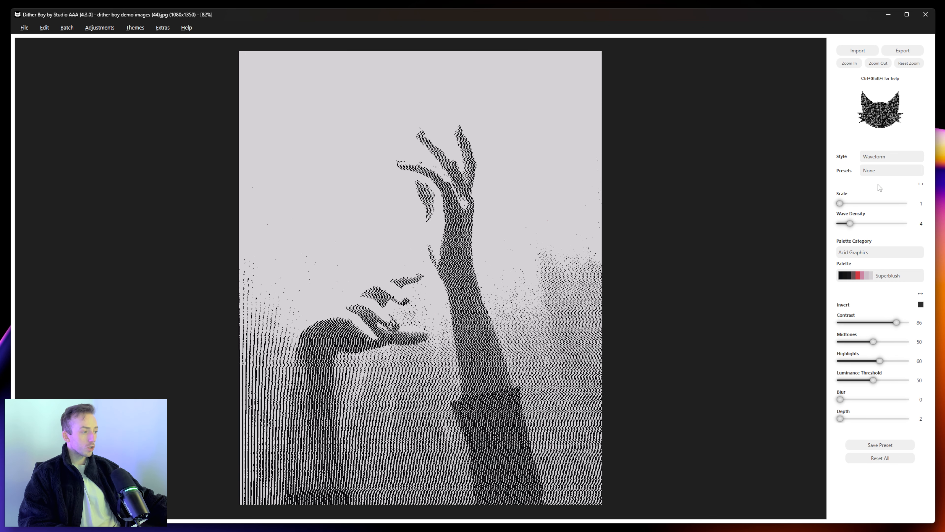
{"action": "left_click_drag", "start_coordinate": [842, 420], "coordinate": [851, 418]}
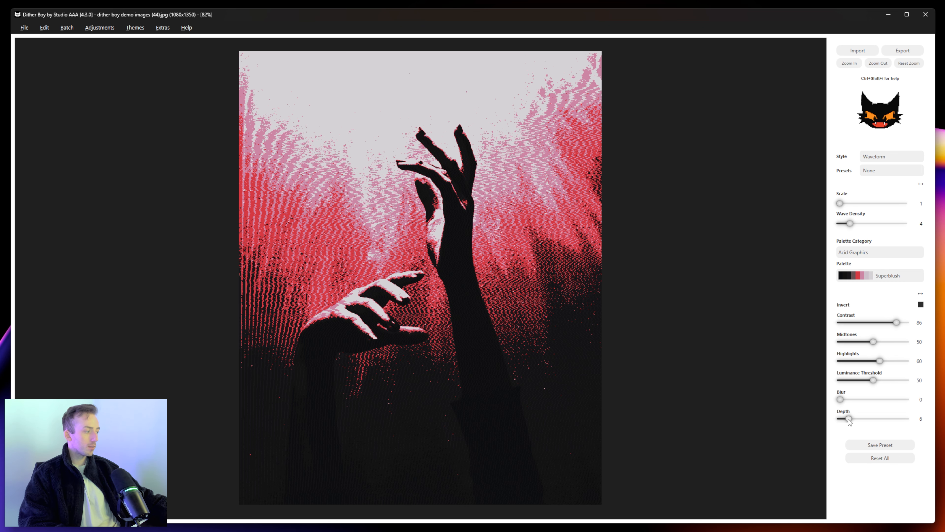
Export the dithered image as demo waveform.jpg
{"action": "left_click", "coordinate": [24, 28]}
{"action": "mouse_move", "coordinate": [29, 57]}
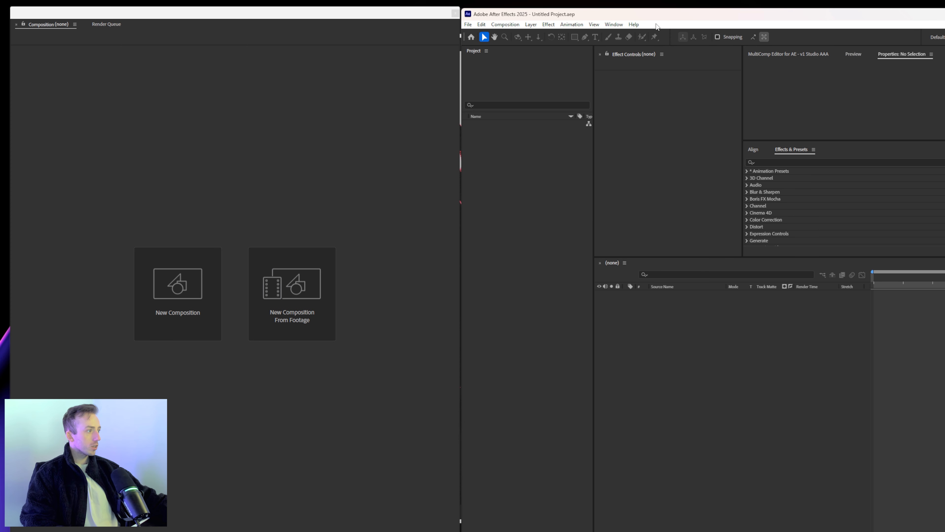
Switch to After Effects and change the workspace layout
{"action": "left_click", "coordinate": [614, 25]}
{"action": "mouse_move", "coordinate": [699, 37]}
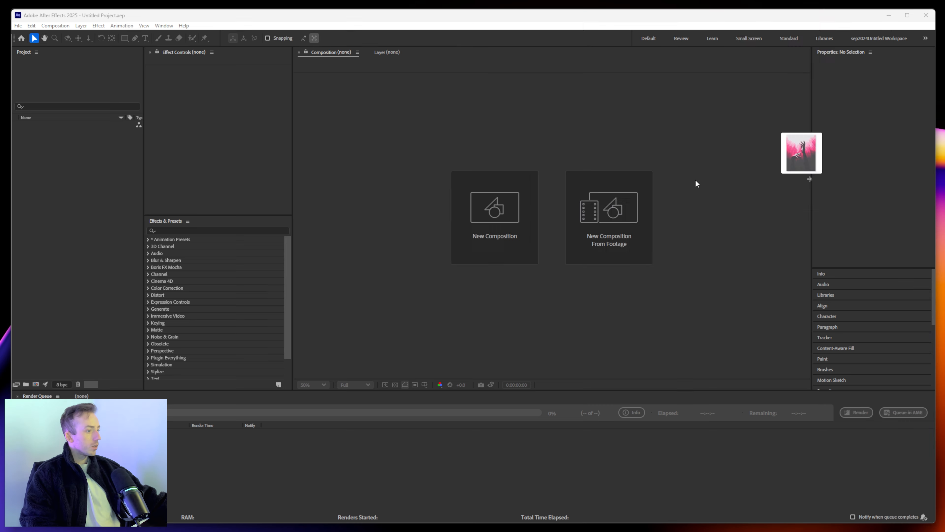
Import demo waveform.jpg into the project and create a composition from it, shown at 100% with the layer deselected
{"action": "left_click_drag", "start_coordinate": [696, 182], "coordinate": [80, 179]}
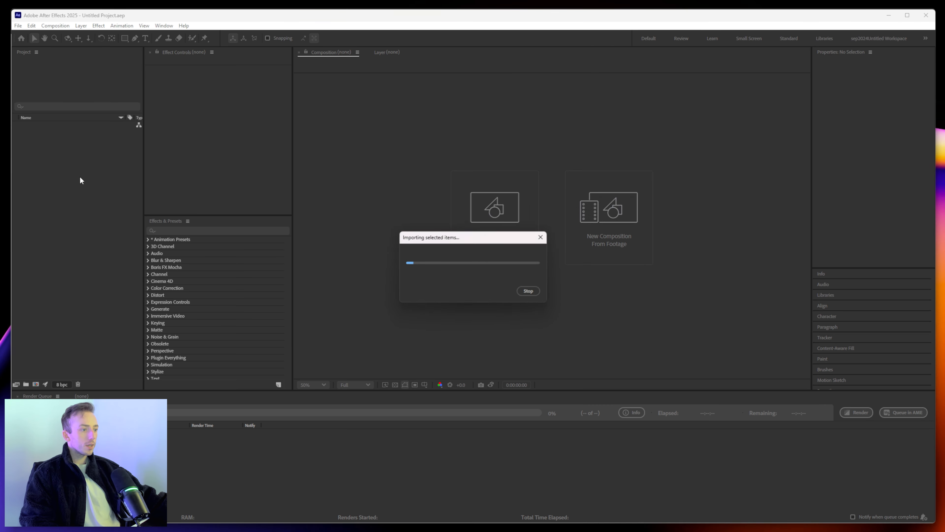
{"action": "left_click_drag", "start_coordinate": [48, 128], "coordinate": [470, 186]}
{"action": "key", "text": "slash"}
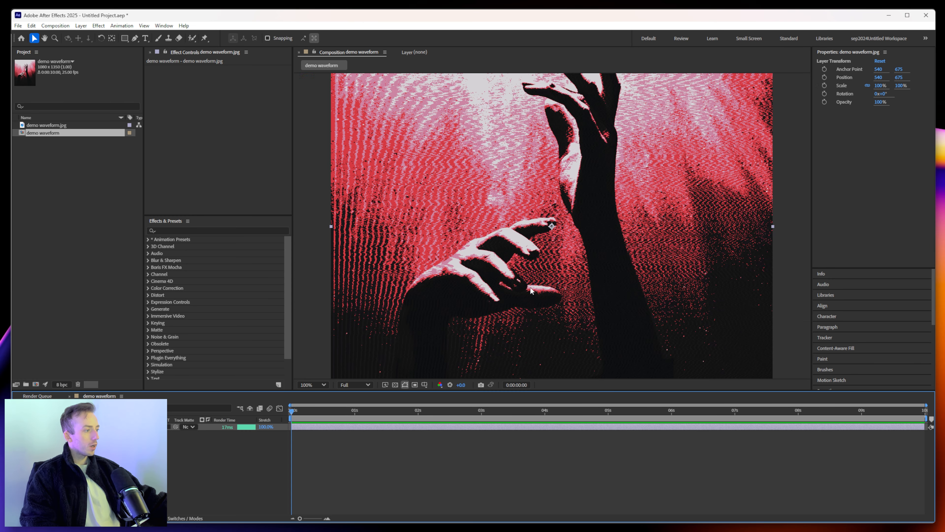
{"action": "left_click", "coordinate": [453, 436]}
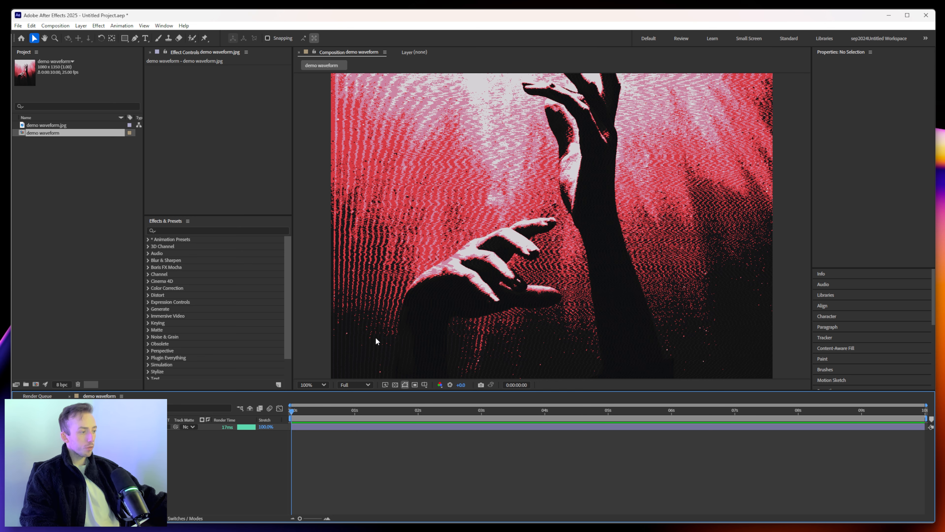
Search the effects for "glow" and apply the Stylize Glow effect to the demo waveform.jpg layer
{"action": "left_click", "coordinate": [186, 230]}
{"action": "type", "text": "glow"}
{"action": "left_click_drag", "start_coordinate": [178, 295], "coordinate": [218, 111]}
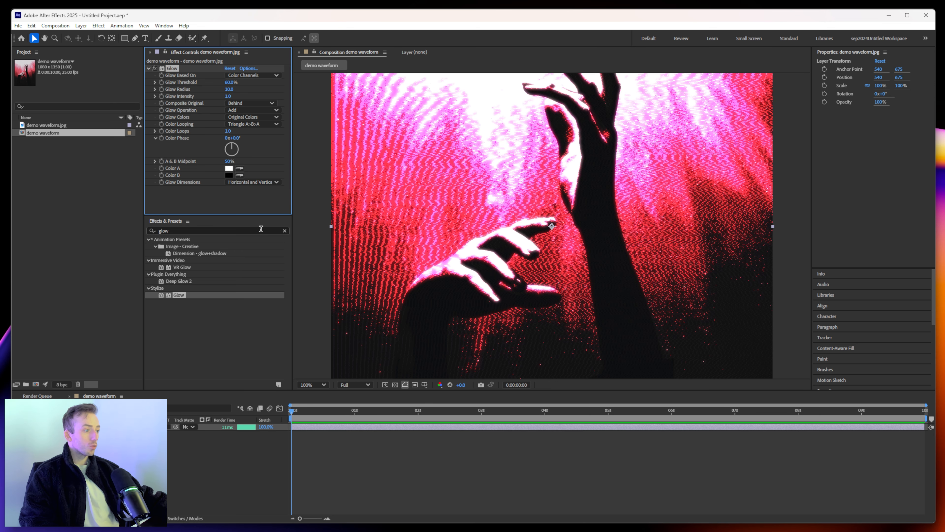
{"action": "left_click", "coordinate": [286, 231]}
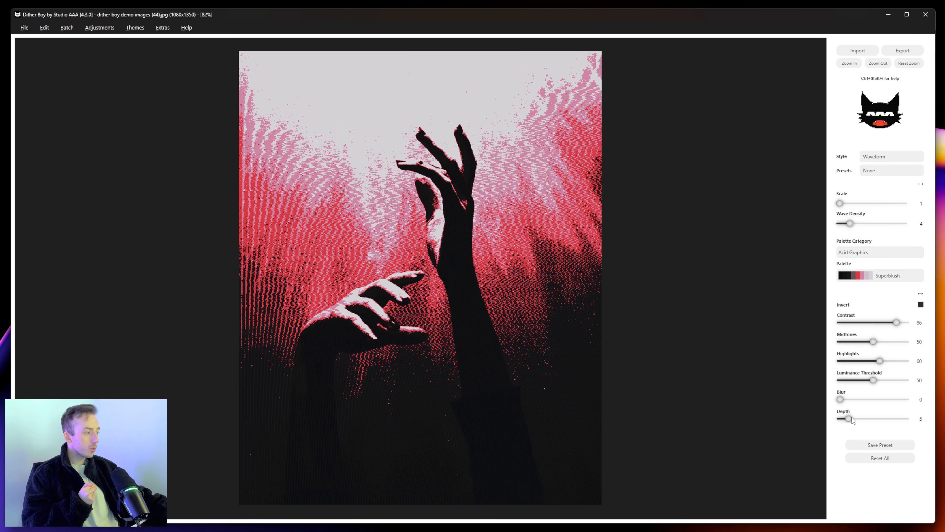
Switch to Dither Boy and set the Depth to 2
{"action": "left_click_drag", "start_coordinate": [852, 419], "coordinate": [840, 418]}
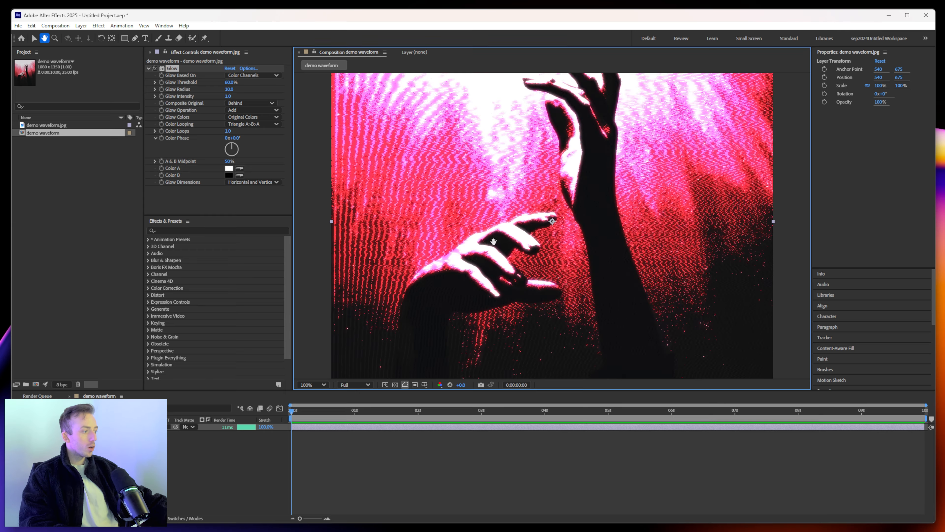
Switch to After Effects and examine the glow on the hands and background at 100% and 200% zoom
{"action": "scroll", "coordinate": [494, 241], "scroll_direction": "up", "scroll_amount": 5}
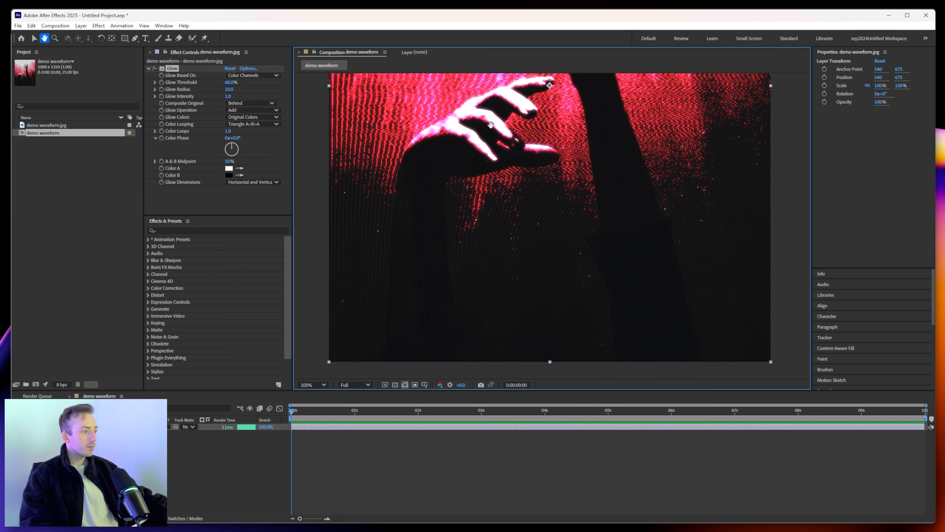
{"action": "left_click_drag", "start_coordinate": [573, 203], "coordinate": [807, 373]}
{"action": "left_click_drag", "start_coordinate": [569, 186], "coordinate": [618, 320]}
{"action": "left_click_drag", "start_coordinate": [726, 208], "coordinate": [533, 362]}
{"action": "left_click_drag", "start_coordinate": [660, 224], "coordinate": [418, 399]}
{"action": "scroll", "coordinate": [589, 249], "scroll_direction": "down", "scroll_amount": 2}
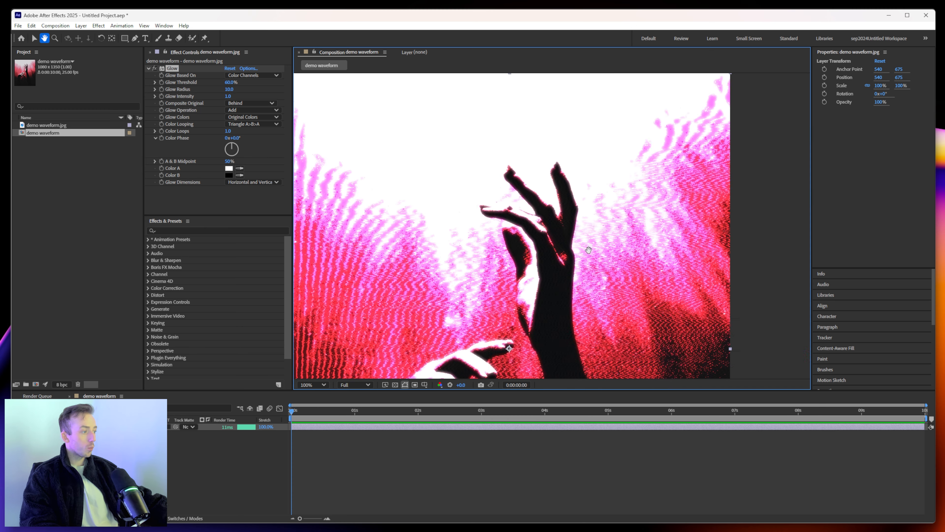
{"action": "scroll", "coordinate": [556, 293], "scroll_direction": "up", "scroll_amount": 1}
{"action": "left_click_drag", "start_coordinate": [555, 293], "coordinate": [583, 166]}
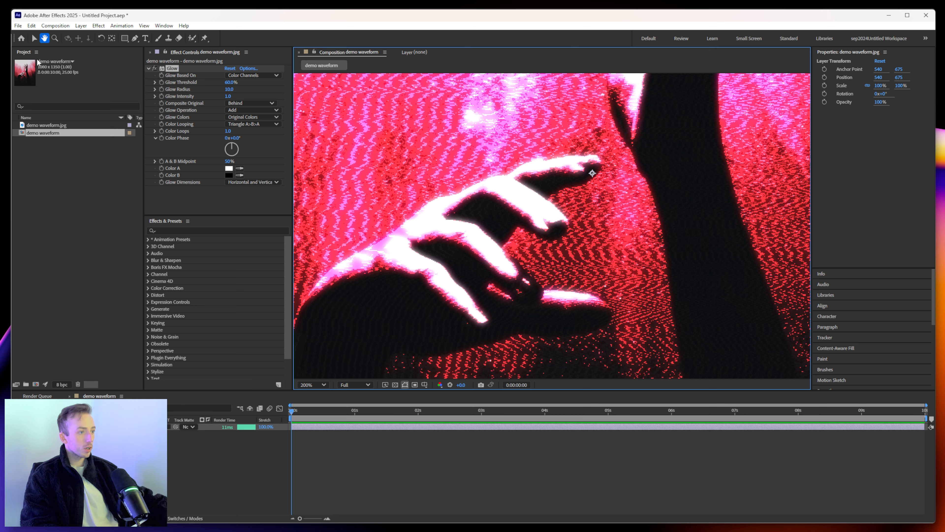
Set the Glow Threshold to 82.1%, the Glow Radius to 21 and the Glow Intensity to 1.6
{"action": "left_click", "coordinate": [34, 38]}
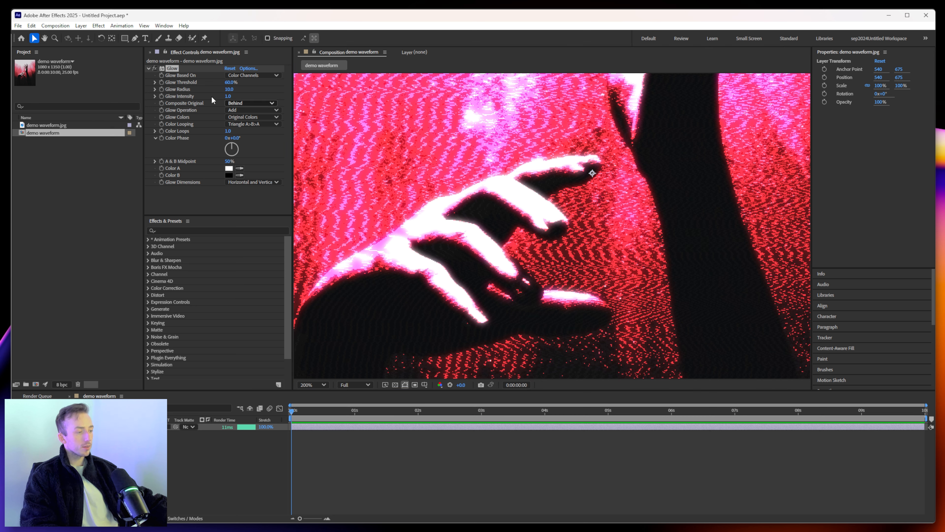
{"action": "left_click", "coordinate": [154, 82]}
{"action": "left_click_drag", "start_coordinate": [233, 97], "coordinate": [250, 113]}
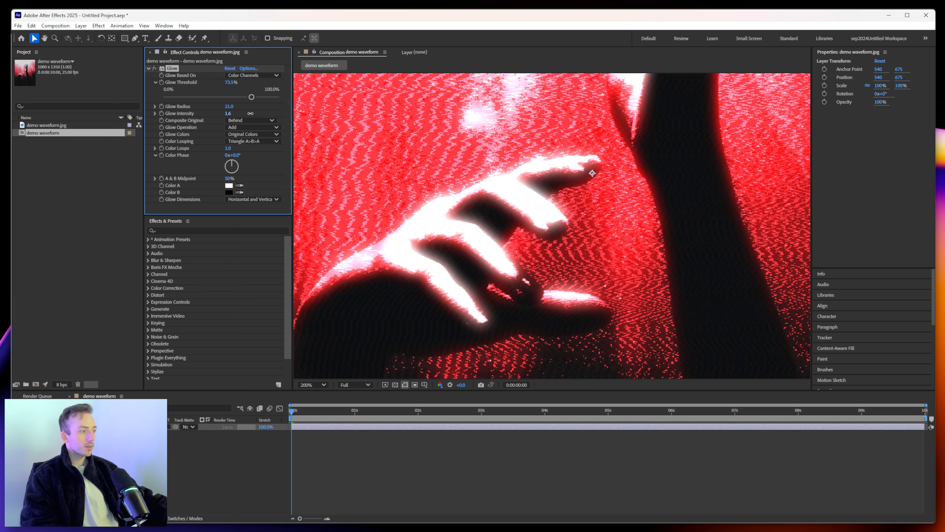
{"action": "scroll", "coordinate": [483, 234], "scroll_direction": "down", "scroll_amount": 1}
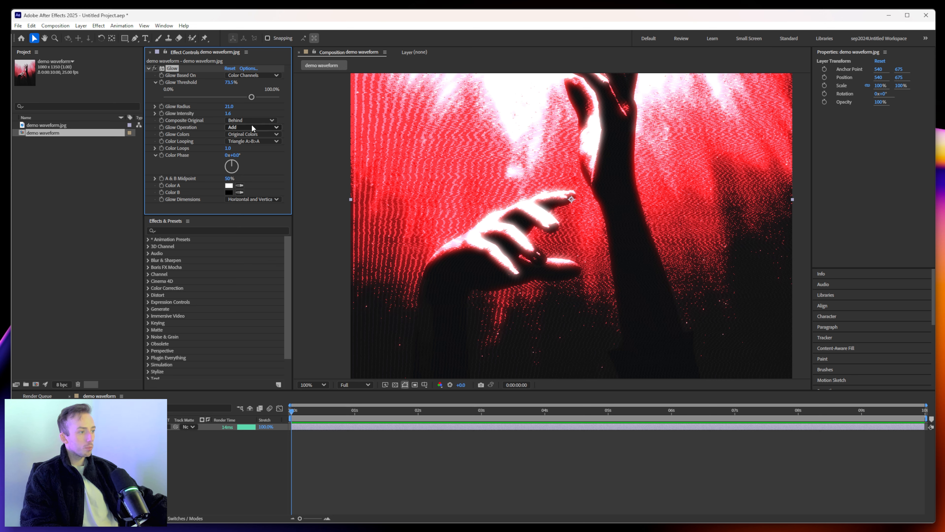
{"action": "mouse_move", "coordinate": [227, 82]}
{"action": "left_mouse_down"}
{"action": "mouse_move", "coordinate": [191, 83]}
{"action": "mouse_move", "coordinate": [243, 90]}
{"action": "left_mouse_up"}
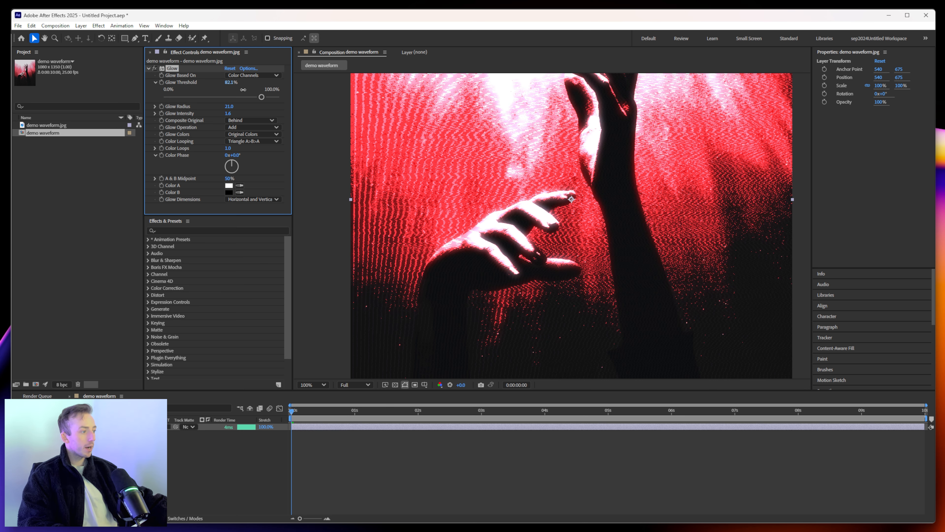
Check the hand at 200% zoom, and set the Glow Threshold to 56.2% and the Glow Radius to 17.7
{"action": "left_click", "coordinate": [44, 38]}
{"action": "left_click_drag", "start_coordinate": [682, 200], "coordinate": [666, 145]}
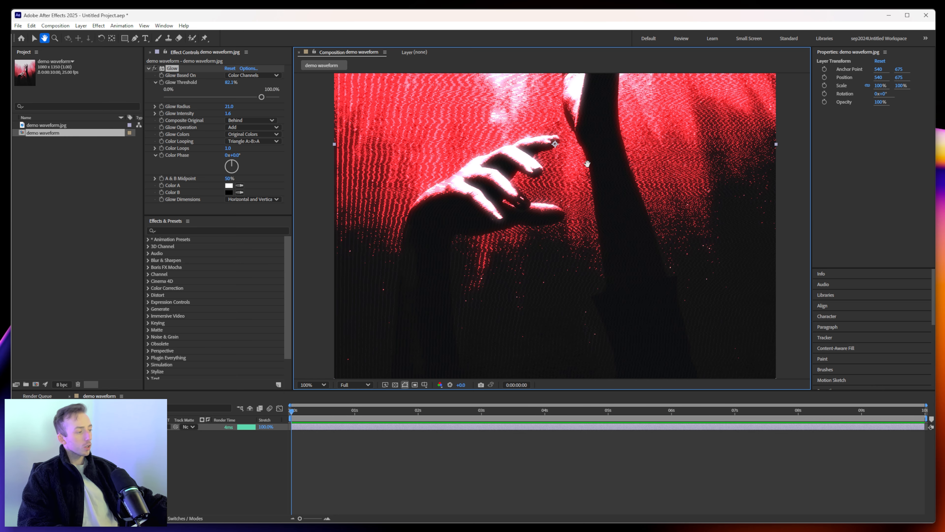
{"action": "left_click_drag", "start_coordinate": [635, 186], "coordinate": [499, 126]}
{"action": "scroll", "coordinate": [618, 274], "scroll_direction": "up", "scroll_amount": 2}
{"action": "left_click_drag", "start_coordinate": [566, 215], "coordinate": [713, 91]}
{"action": "left_click_drag", "start_coordinate": [666, 217], "coordinate": [619, 305]}
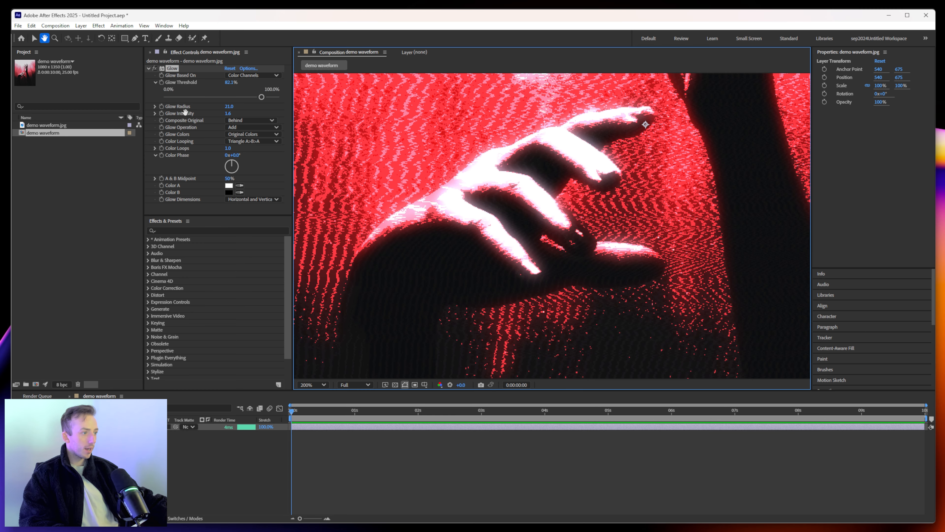
{"action": "left_click", "coordinate": [34, 38]}
{"action": "left_click_drag", "start_coordinate": [261, 96], "coordinate": [232, 96]}
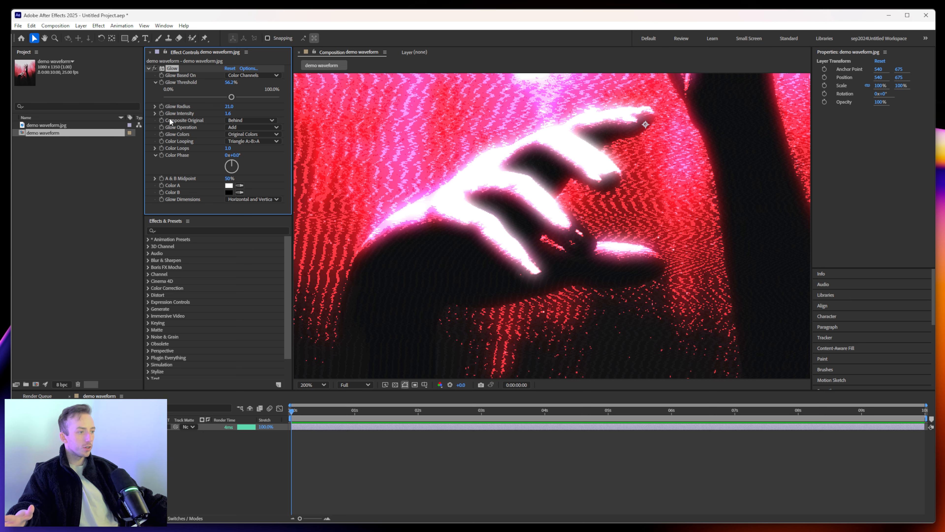
{"action": "left_click", "coordinate": [154, 107]}
{"action": "mouse_move", "coordinate": [188, 122]}
{"action": "left_mouse_down"}
{"action": "mouse_move", "coordinate": [216, 122]}
{"action": "mouse_move", "coordinate": [166, 123]}
{"action": "mouse_move", "coordinate": [197, 126]}
{"action": "left_mouse_up"}
Replace the Glow effect on the demo waveform.jpg layer with Deep Glow 2
{"action": "left_click", "coordinate": [172, 69]}
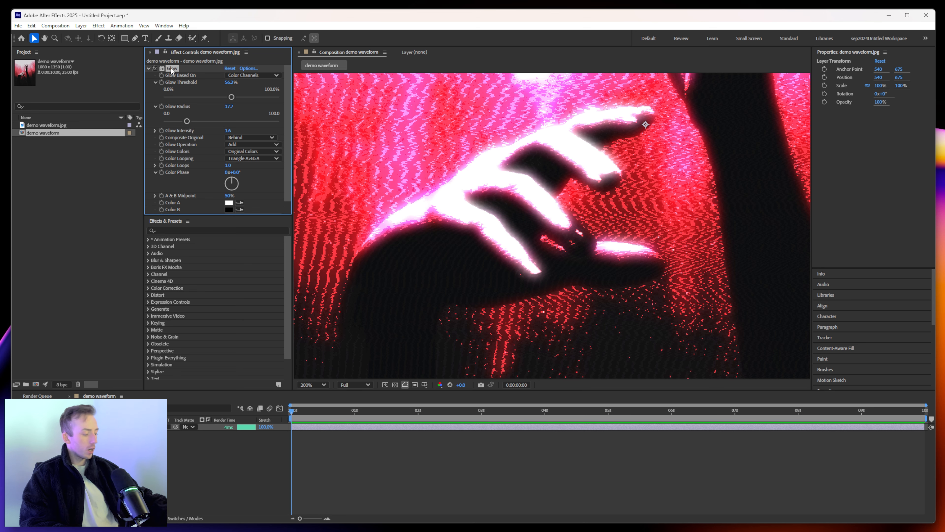
{"action": "key", "text": "Delete"}
{"action": "left_click", "coordinate": [216, 230]}
{"action": "type", "text": "de"}
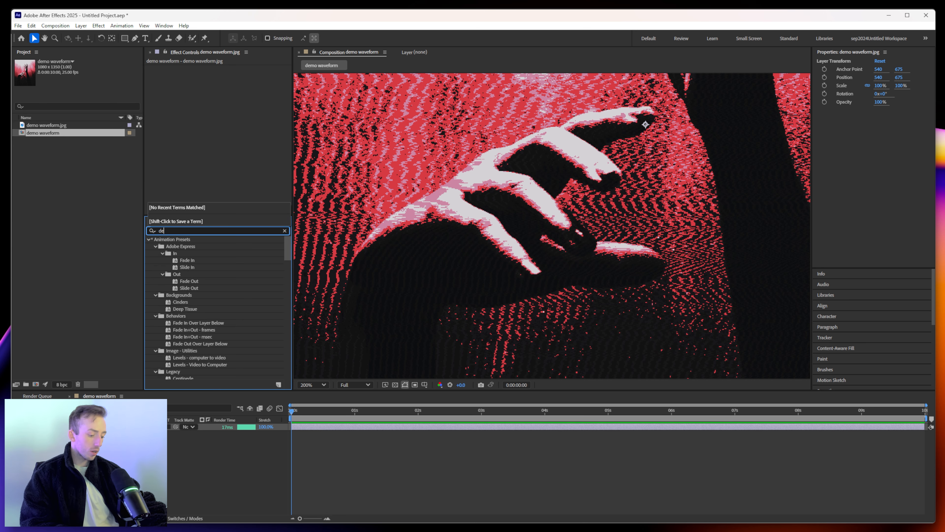
{"action": "type", "text": "ep"}
{"action": "double_click", "coordinate": [179, 268]}
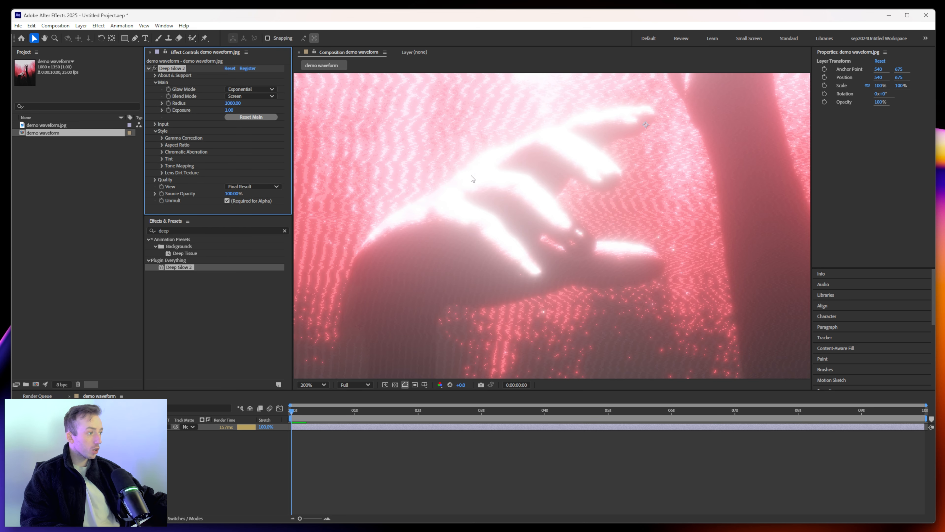
Set the Deep Glow 2 Threshold to 83.46%, the Radius to 161 and the Saturation Bias to -10%
{"action": "left_click", "coordinate": [155, 124]}
{"action": "left_click", "coordinate": [163, 130]}
{"action": "left_click_drag", "start_coordinate": [172, 145], "coordinate": [218, 145]}
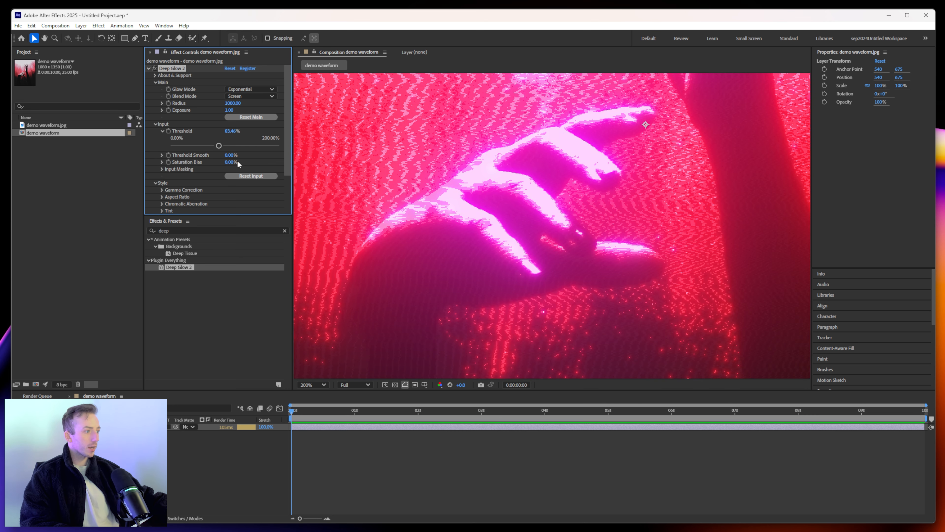
{"action": "scroll", "coordinate": [436, 140], "scroll_direction": "down", "scroll_amount": 1}
{"action": "scroll", "coordinate": [534, 246], "scroll_direction": "down", "scroll_amount": 2}
{"action": "scroll", "coordinate": [578, 252], "scroll_direction": "up", "scroll_amount": 2}
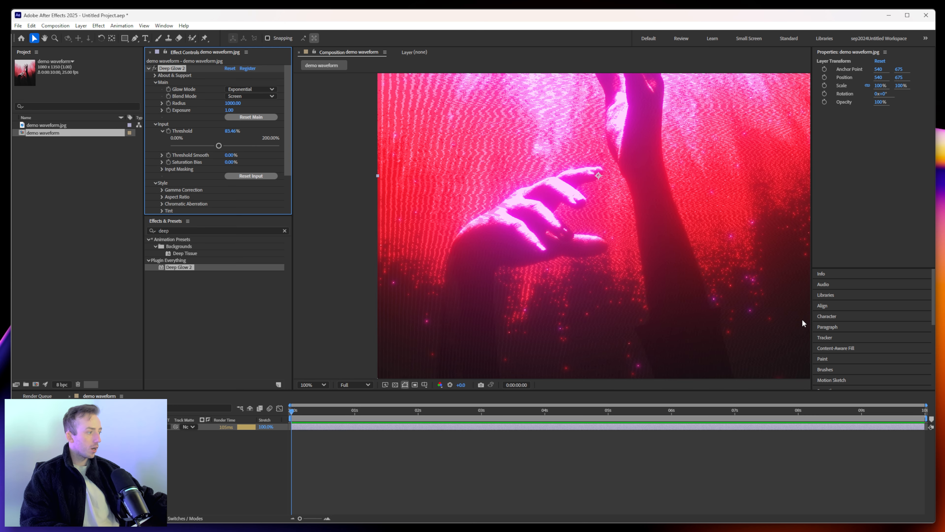
{"action": "left_click", "coordinate": [250, 117]}
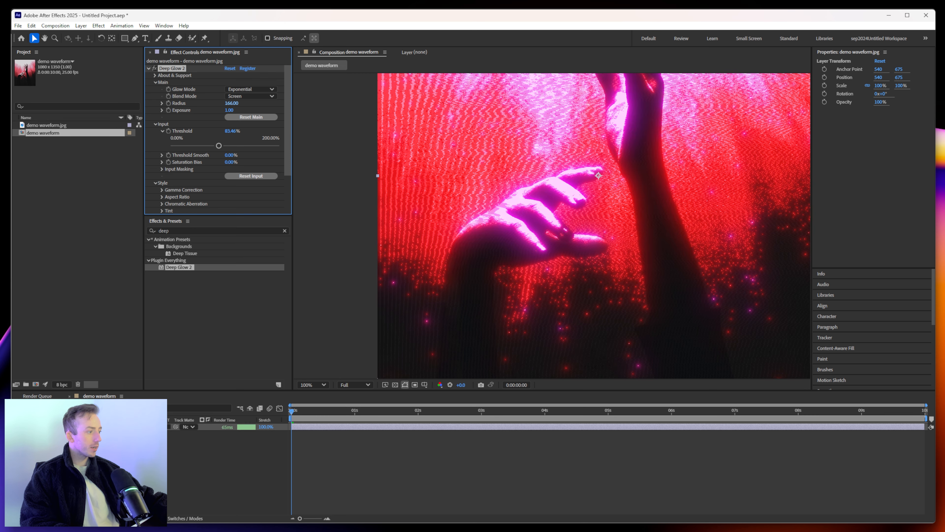
Examine the glow around individual dither pixels at 800% zoom and return to the 100% view
{"action": "left_click", "coordinate": [44, 38]}
{"action": "left_click_drag", "start_coordinate": [611, 249], "coordinate": [534, 231]}
{"action": "scroll", "coordinate": [539, 238], "scroll_direction": "up", "scroll_amount": 3}
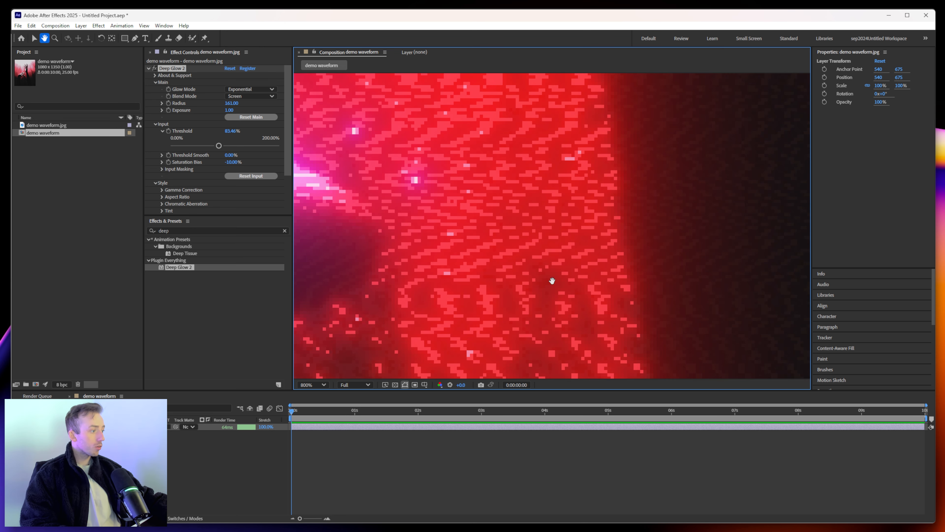
{"action": "left_click_drag", "start_coordinate": [553, 281], "coordinate": [674, 165]}
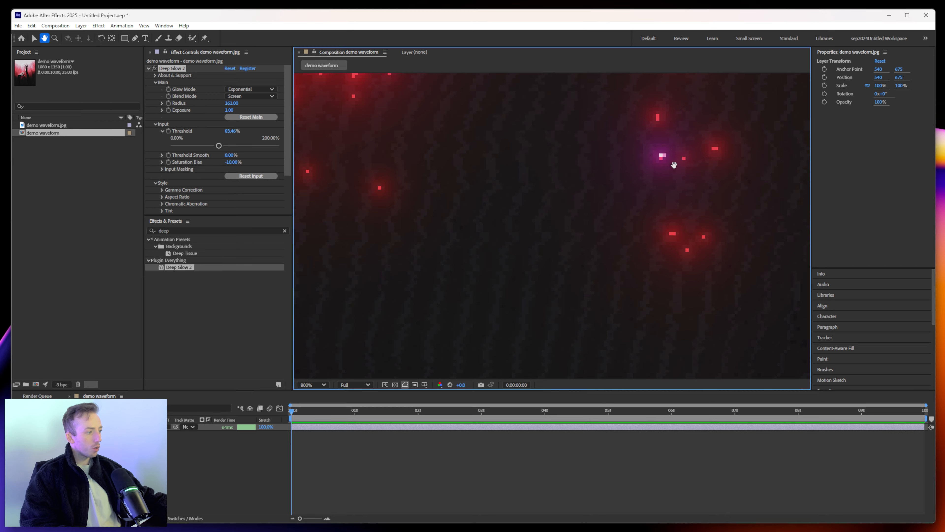
{"action": "left_click_drag", "start_coordinate": [437, 250], "coordinate": [594, 149]}
{"action": "scroll", "coordinate": [593, 149], "scroll_direction": "down", "scroll_amount": 6}
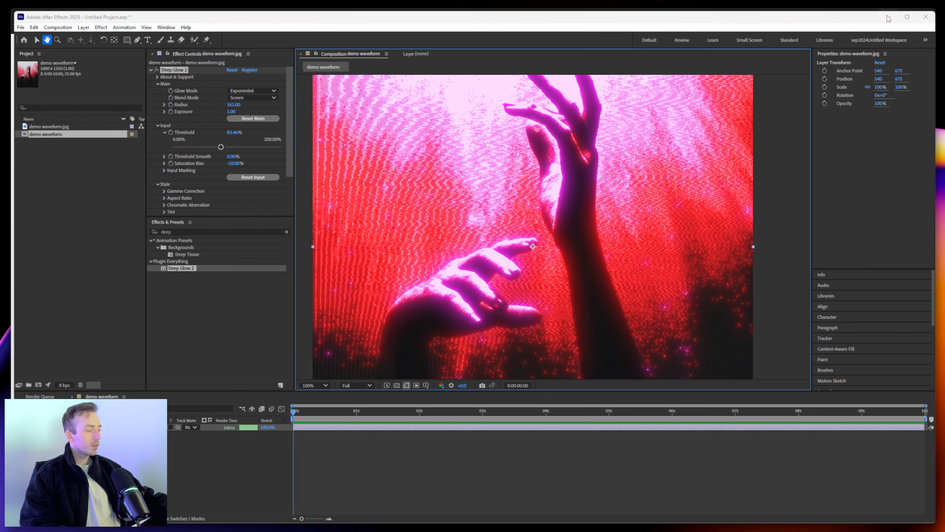
Switch to Dither Boy, set the Depth to 3, and apply the Limewire palette to the hands image
{"action": "left_click", "coordinate": [889, 17]}
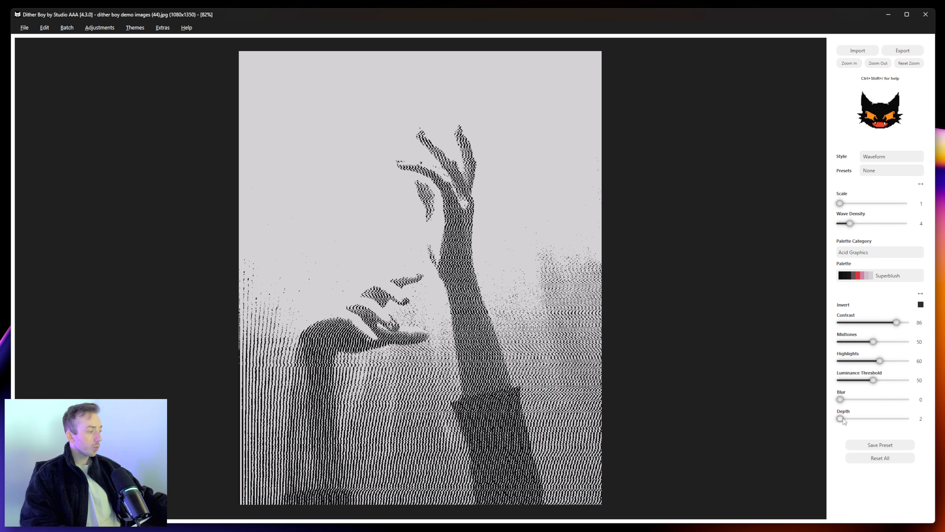
{"action": "left_click_drag", "start_coordinate": [848, 421], "coordinate": [843, 419]}
{"action": "left_click", "coordinate": [897, 275]}
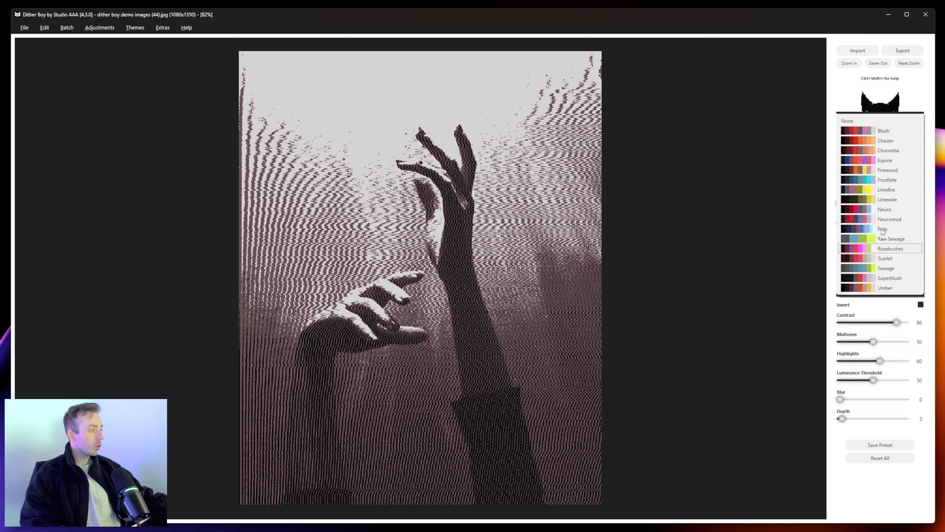
{"action": "left_click", "coordinate": [895, 274]}
Apply the Sewage palette and set the Depth to 6
{"action": "left_click", "coordinate": [896, 275]}
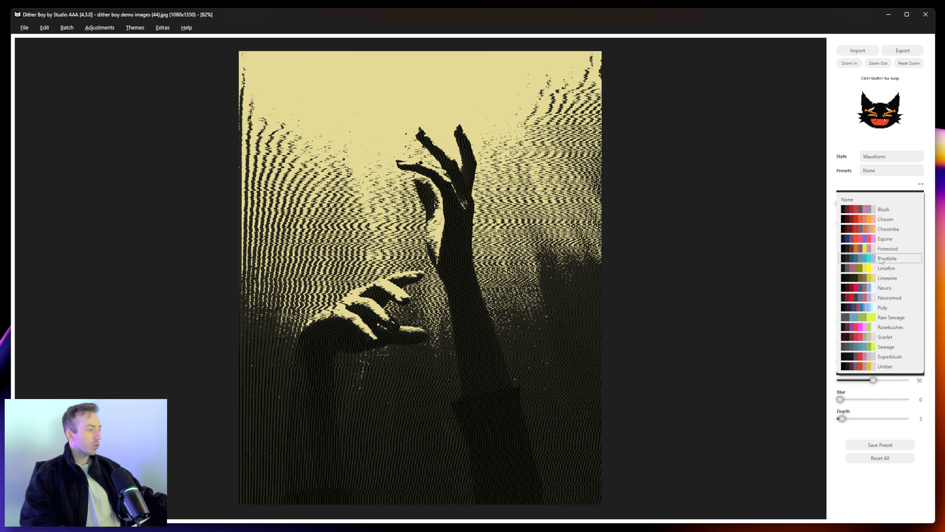
{"action": "left_click", "coordinate": [883, 347]}
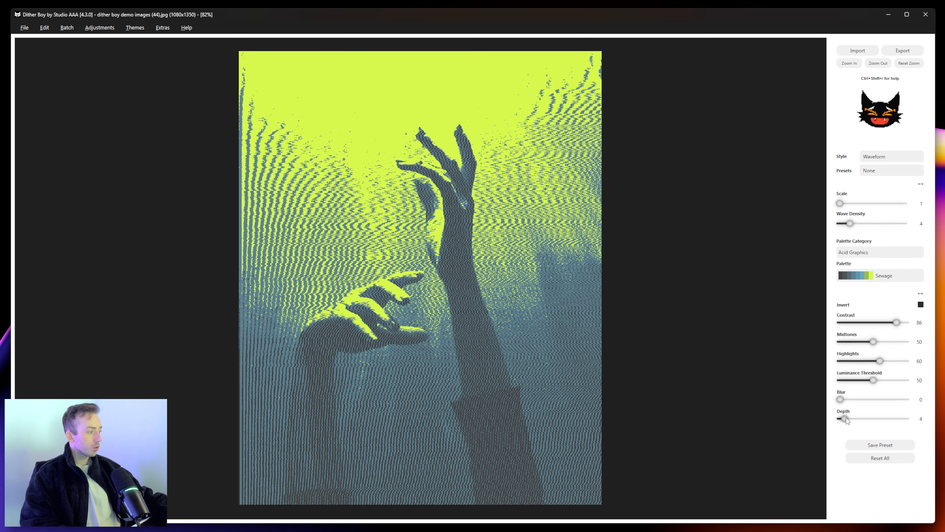
{"action": "left_click_drag", "start_coordinate": [847, 420], "coordinate": [852, 421]}
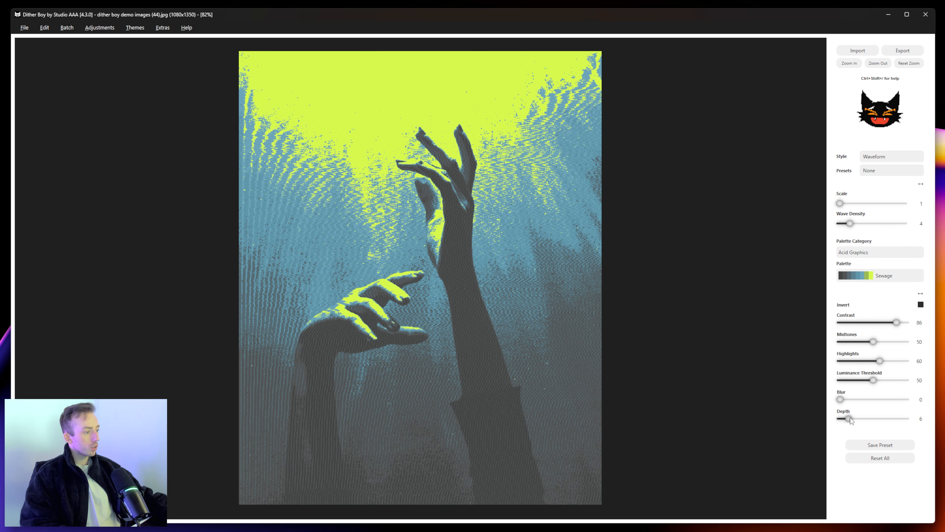
Apply the Juice palette from the Abstract category and set the Depth to 4
{"action": "left_click", "coordinate": [888, 253]}
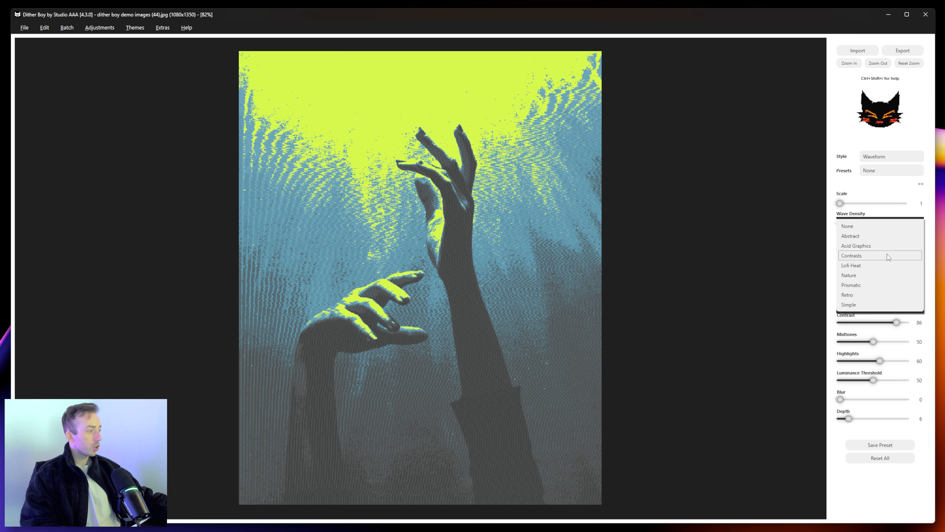
{"action": "left_click", "coordinate": [885, 240]}
{"action": "left_click", "coordinate": [868, 275]}
{"action": "left_click", "coordinate": [866, 299]}
{"action": "left_click_drag", "start_coordinate": [845, 419], "coordinate": [846, 411]}
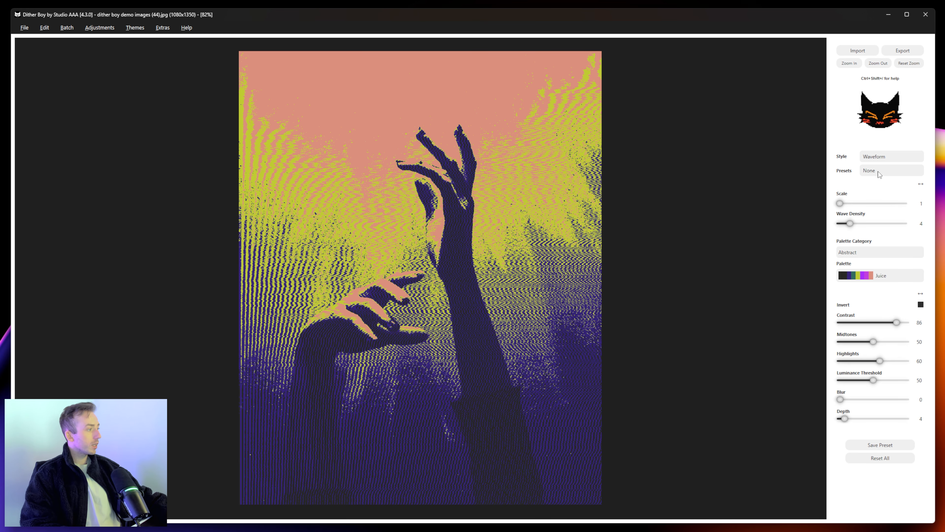
Change the dither style to Waveform Alt
{"action": "left_click", "coordinate": [878, 157]}
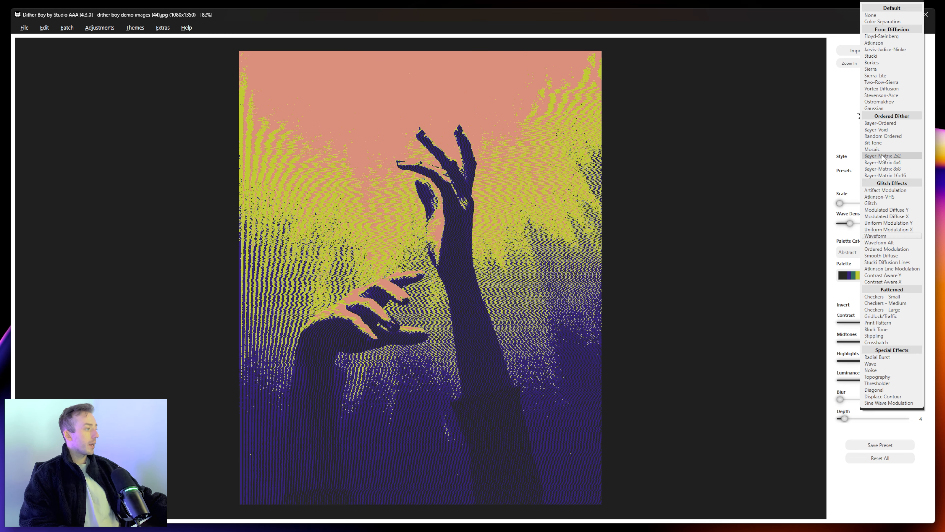
{"action": "left_click", "coordinate": [885, 243]}
{"action": "left_click", "coordinate": [874, 342]}
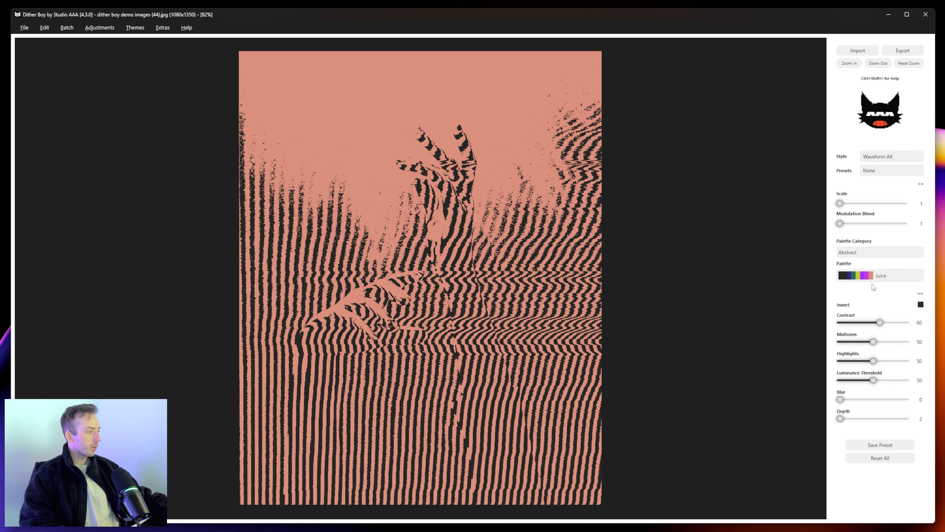
Try the Waveform Alt image with the palette category None, and set the category to Retro
{"action": "left_click", "coordinate": [868, 252]}
{"action": "left_click", "coordinate": [868, 246]}
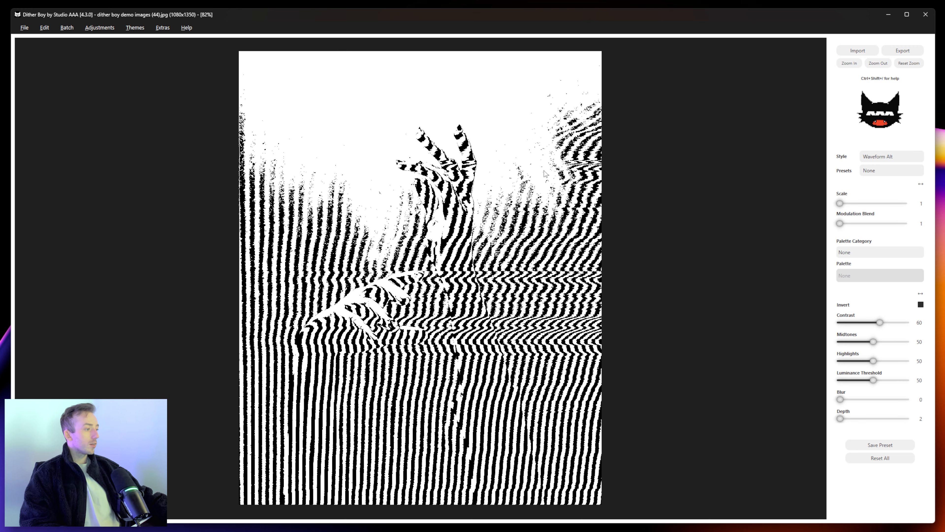
{"action": "left_click_drag", "start_coordinate": [848, 226], "coordinate": [822, 231]}
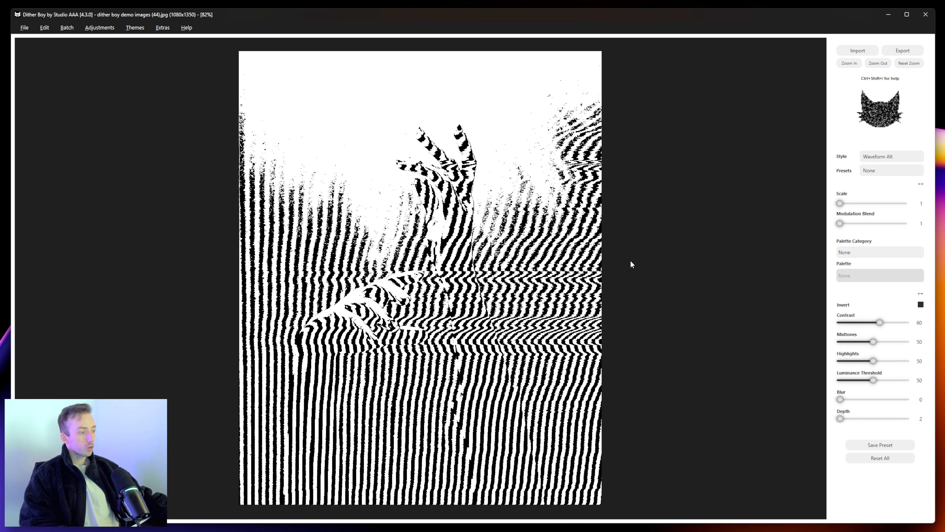
{"action": "left_click", "coordinate": [865, 257]}
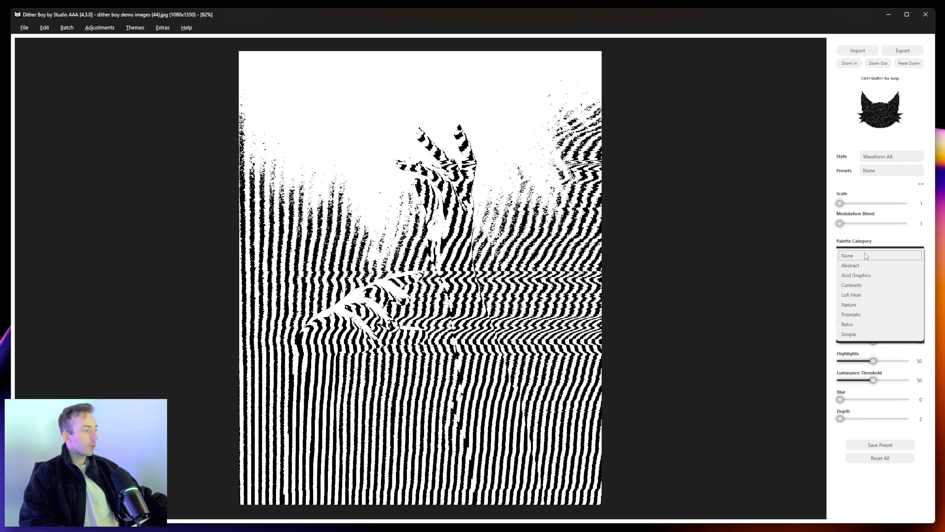
{"action": "left_click", "coordinate": [848, 324]}
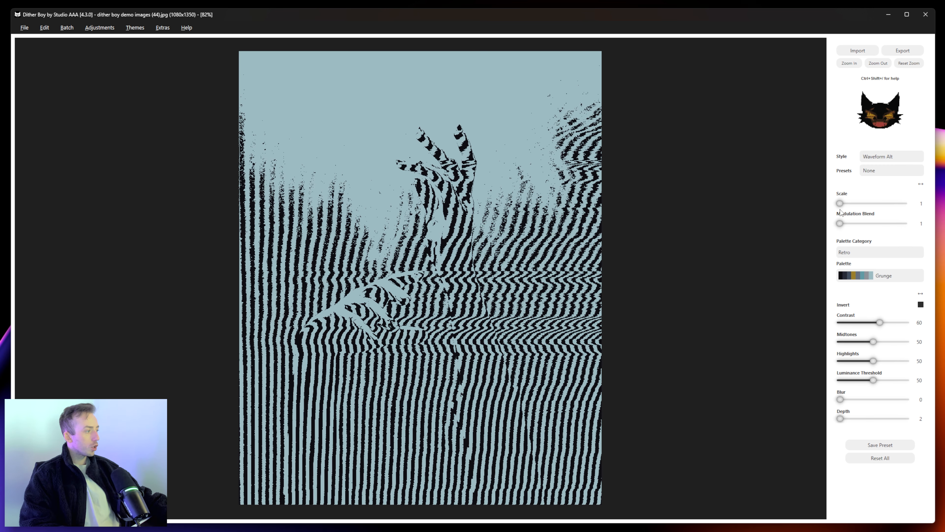
Set the Depth to 5, the Modulation Blend to 5 and the Contrast to 85
{"action": "left_click_drag", "start_coordinate": [841, 419], "coordinate": [847, 419]}
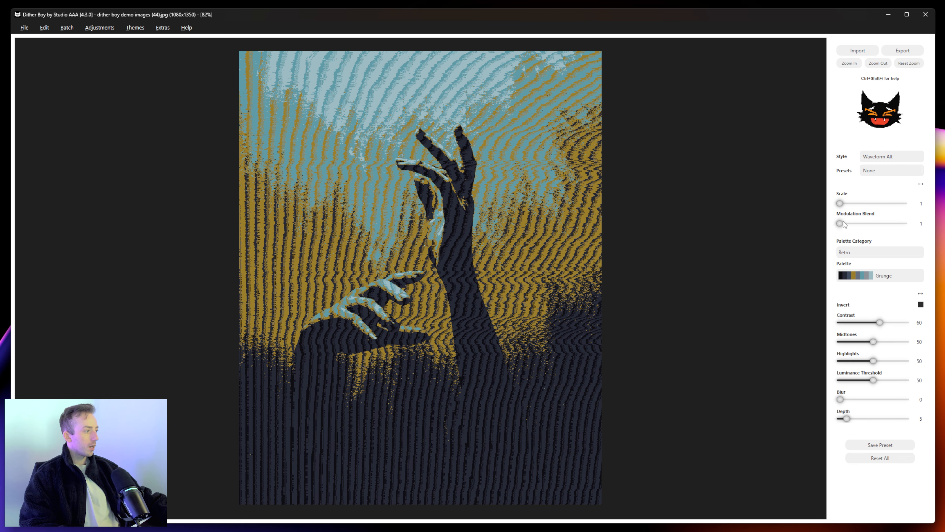
{"action": "left_click_drag", "start_coordinate": [847, 223], "coordinate": [865, 225]}
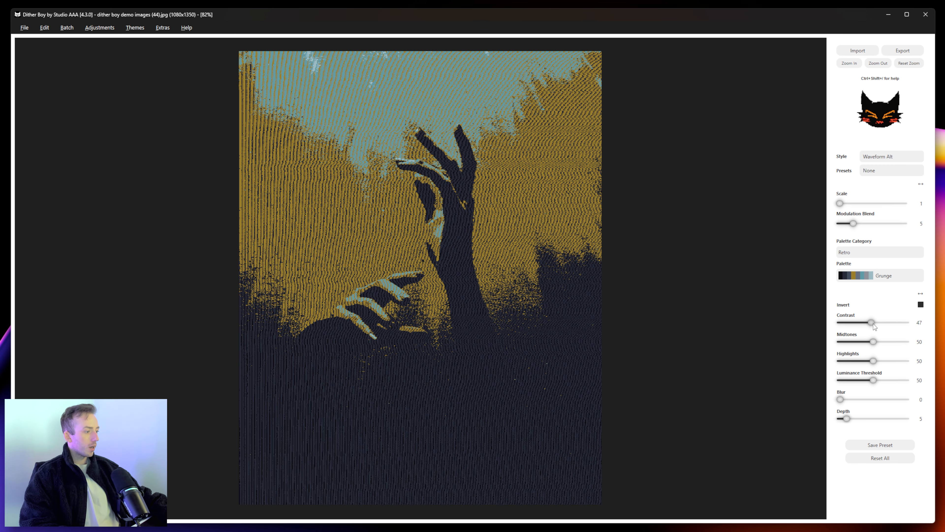
{"action": "left_click_drag", "start_coordinate": [873, 323], "coordinate": [899, 329]}
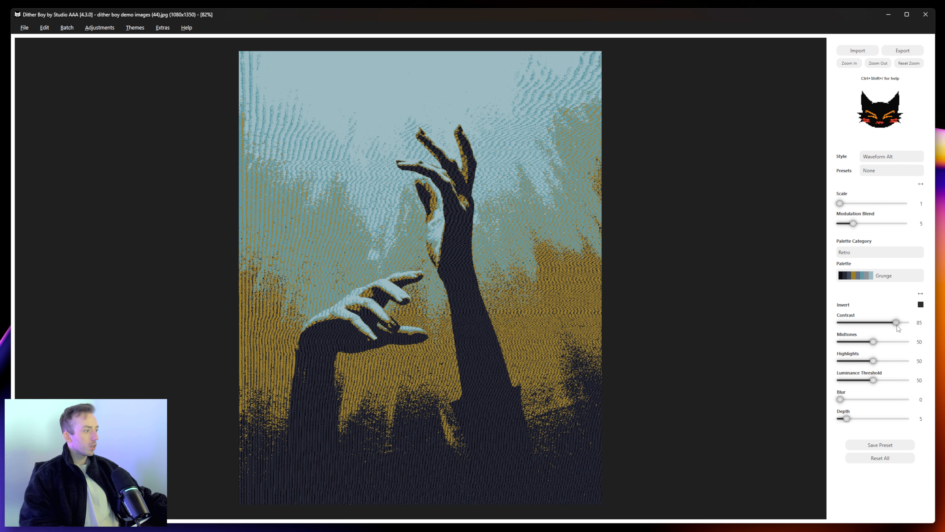
Examine the waveform pixel pattern up close on the fingers, the hands and the surrounding background
{"action": "left_click", "coordinate": [849, 63]}
{"action": "left_click", "coordinate": [849, 63]}
{"action": "left_click", "coordinate": [849, 63]}
{"action": "left_click", "coordinate": [849, 63]}
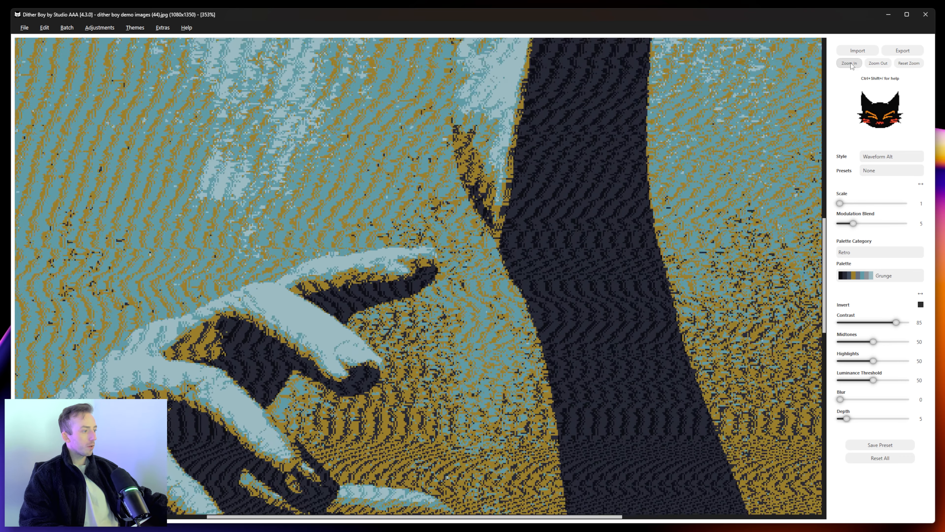
{"action": "left_click", "coordinate": [851, 64]}
{"action": "left_click", "coordinate": [851, 64]}
{"action": "left_click", "coordinate": [850, 64]}
{"action": "left_click_drag", "start_coordinate": [516, 339], "coordinate": [621, 25]}
{"action": "left_click_drag", "start_coordinate": [339, 281], "coordinate": [652, 348]}
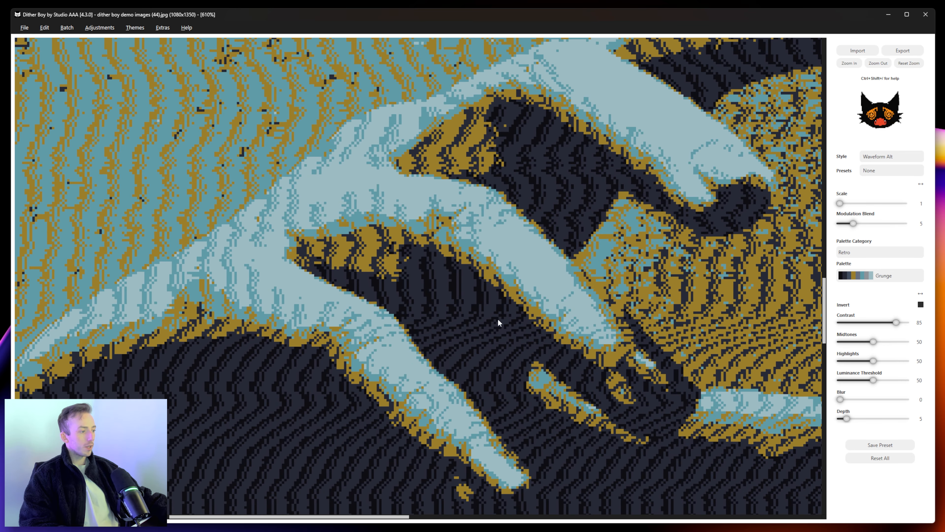
{"action": "left_click_drag", "start_coordinate": [372, 308], "coordinate": [467, 321]}
{"action": "left_click_drag", "start_coordinate": [376, 325], "coordinate": [439, 389]}
{"action": "left_click_drag", "start_coordinate": [87, 241], "coordinate": [249, 398]}
{"action": "left_click_drag", "start_coordinate": [196, 135], "coordinate": [144, 225]}
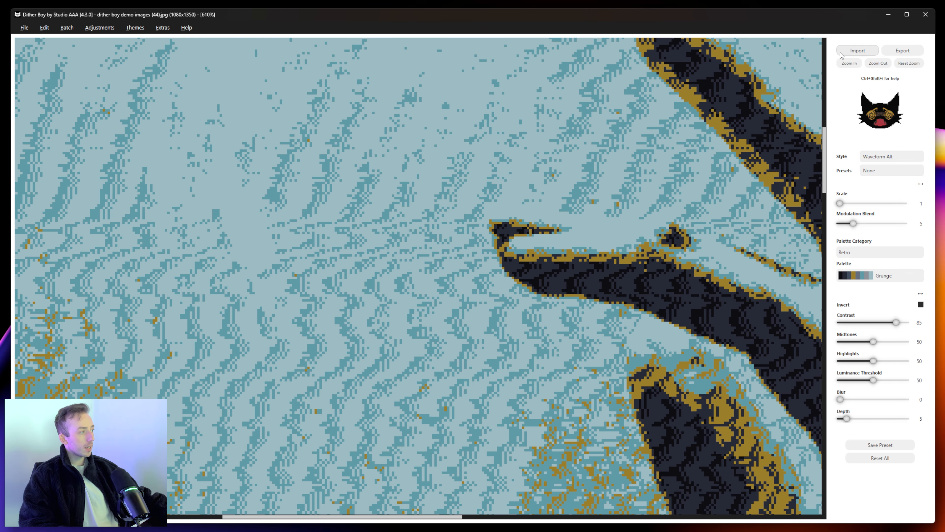
{"action": "left_click", "coordinate": [842, 65]}
{"action": "left_click", "coordinate": [842, 65]}
{"action": "left_click", "coordinate": [842, 65]}
{"action": "left_click_drag", "start_coordinate": [344, 298], "coordinate": [672, 177]}
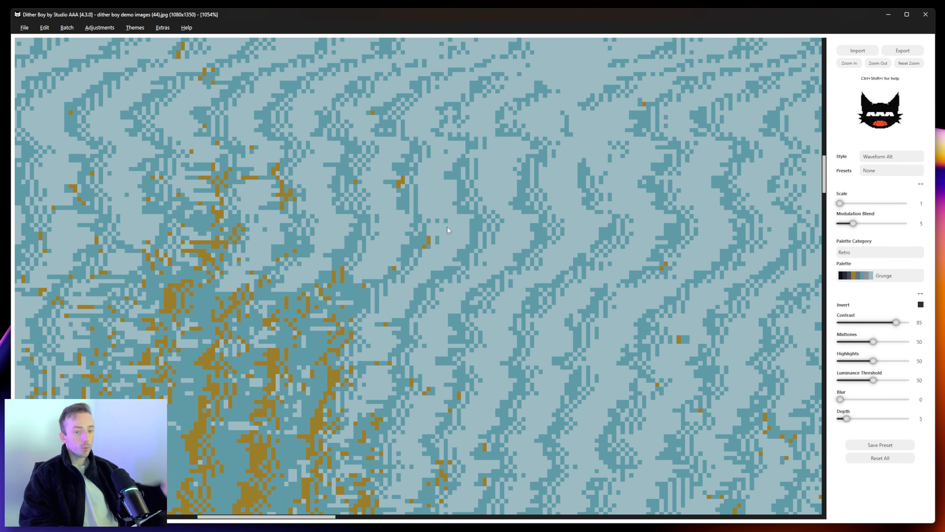
Change the dither style from Waveform Alt to Modulated Diffuse Y
{"action": "left_click_drag", "start_coordinate": [448, 230], "coordinate": [463, 230]}
{"action": "left_click", "coordinate": [893, 157]}
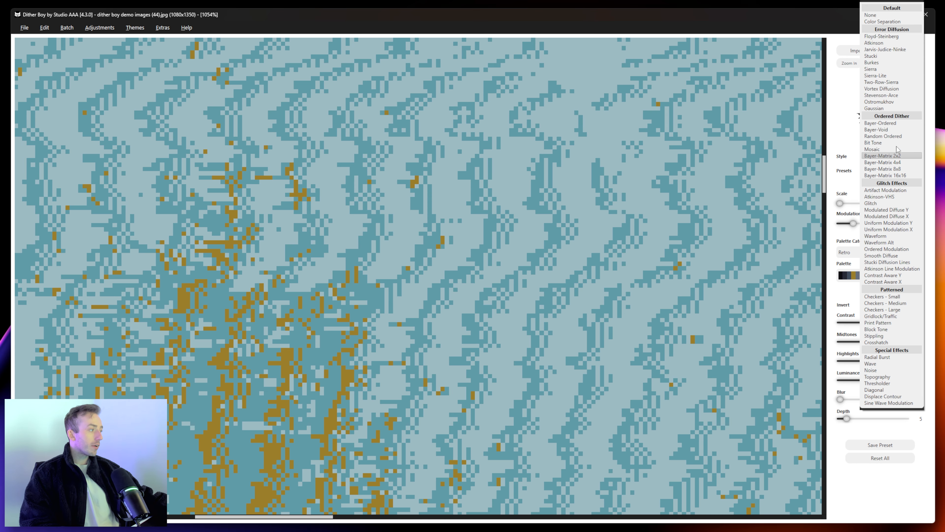
{"action": "left_click", "coordinate": [892, 210]}
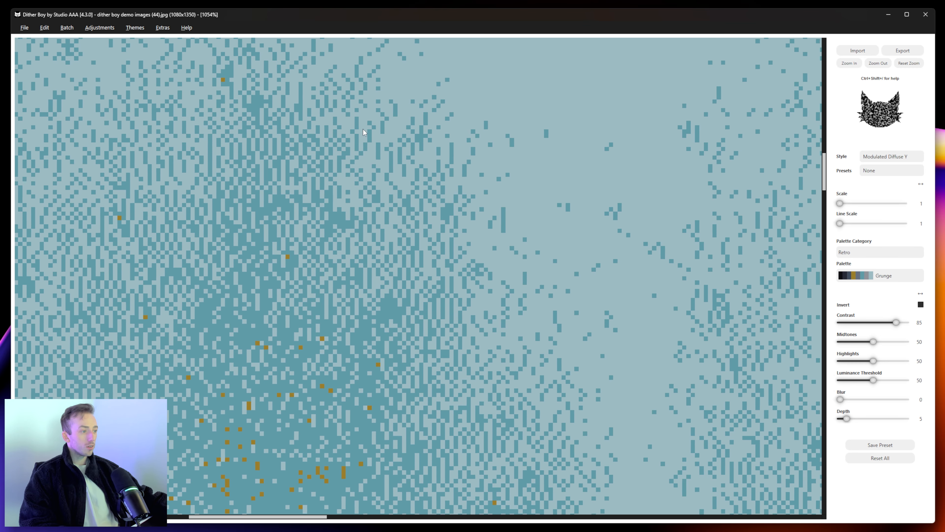
Change the dither style to Floyd-Steinberg and set the Scale to 5
{"action": "left_click", "coordinate": [901, 156]}
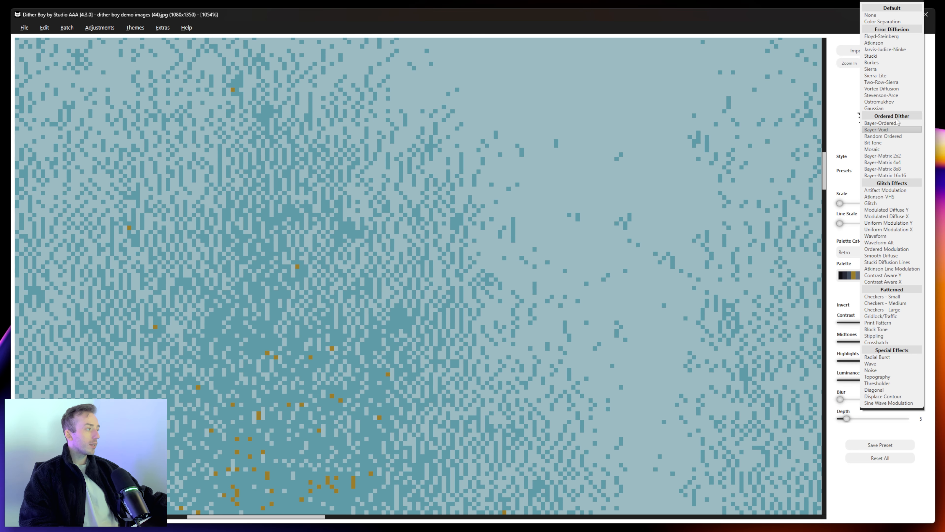
{"action": "left_click", "coordinate": [875, 44]}
{"action": "left_click", "coordinate": [878, 63]}
{"action": "left_click", "coordinate": [878, 63]}
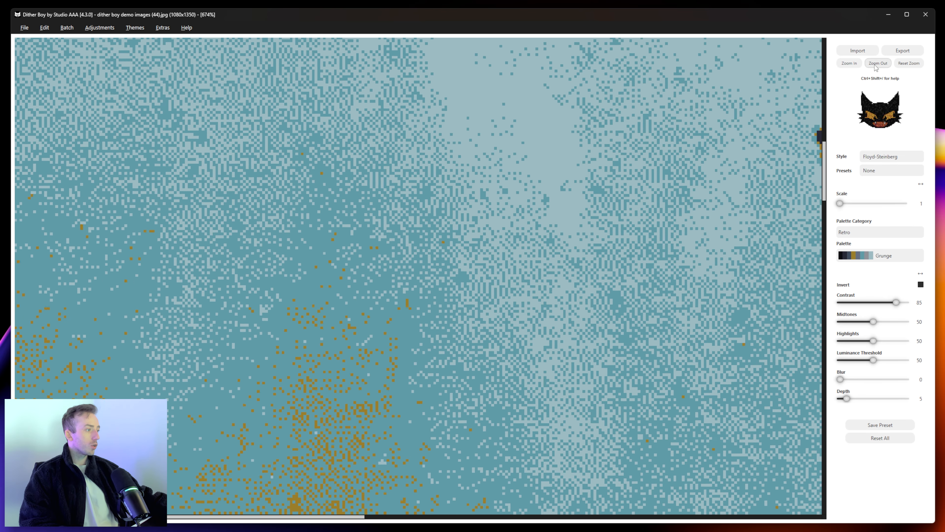
{"action": "left_click", "coordinate": [879, 63]}
{"action": "left_click", "coordinate": [878, 63]}
{"action": "left_click", "coordinate": [878, 63]}
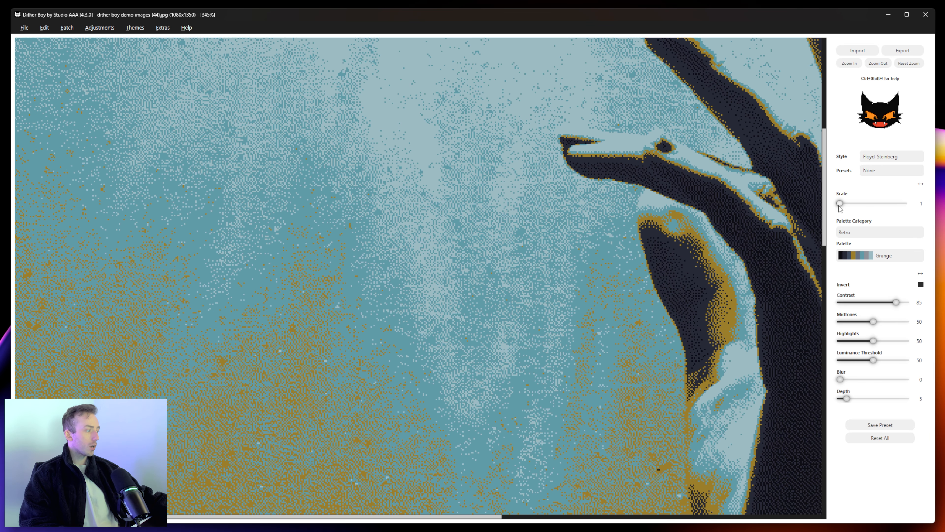
{"action": "left_click_drag", "start_coordinate": [840, 203], "coordinate": [854, 204]}
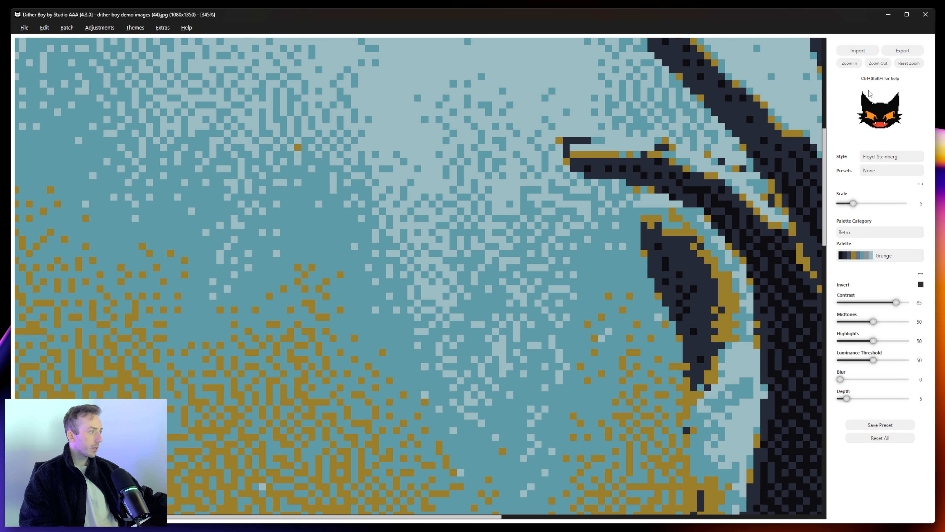
{"action": "scroll", "coordinate": [405, 147], "scroll_direction": "down", "scroll_amount": 3}
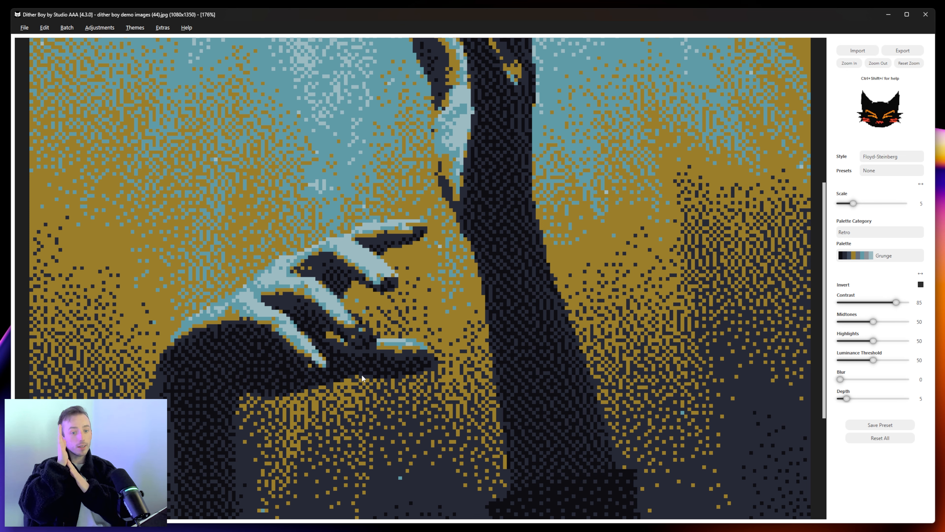
Apply the Modulated Diffuse Y dither style to compare it with Floyd-Steinberg
{"action": "left_click", "coordinate": [895, 158]}
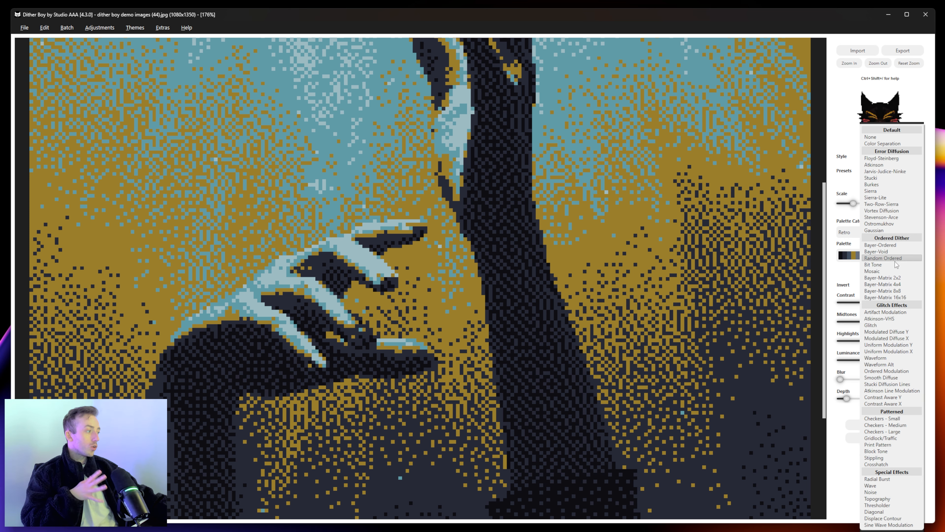
{"action": "left_click", "coordinate": [890, 332]}
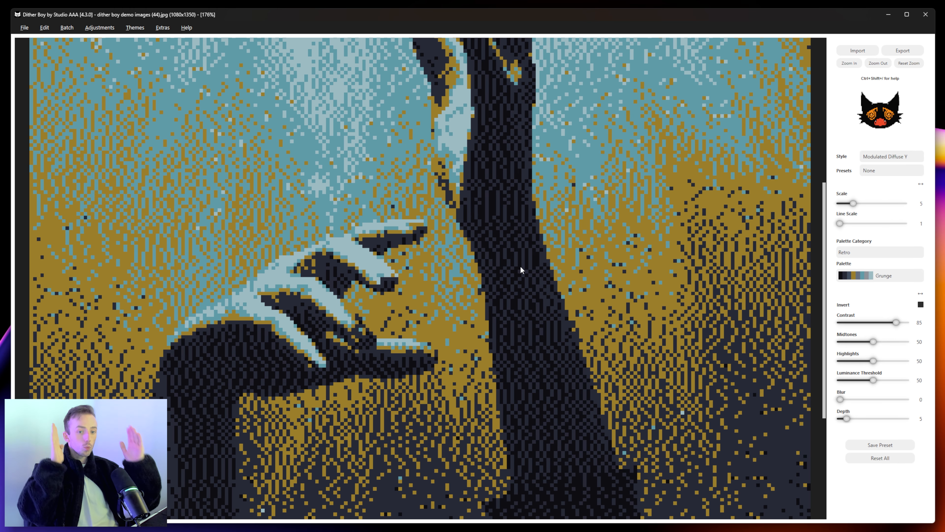
{"action": "left_click", "coordinate": [896, 157]}
{"action": "left_click", "coordinate": [890, 210]}
{"action": "scroll", "coordinate": [476, 238], "scroll_direction": "down", "scroll_amount": 1}
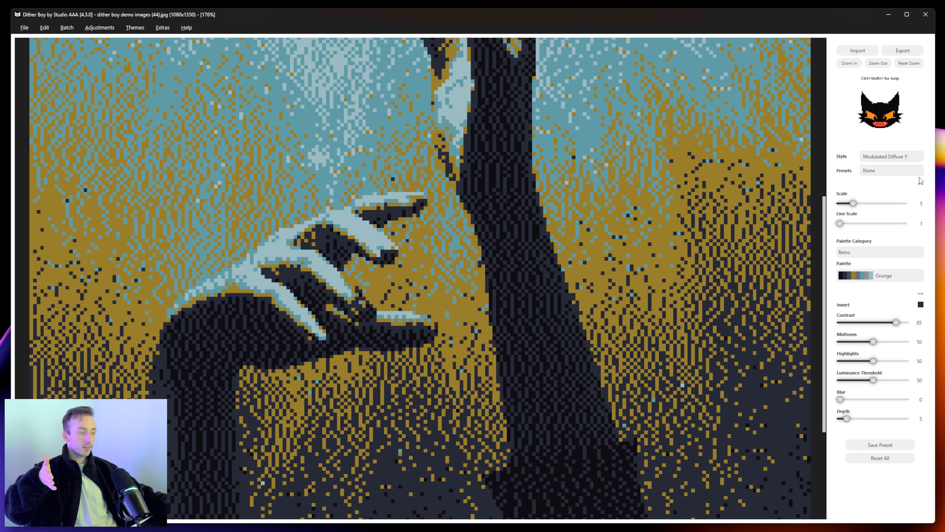
Change the dither style to Waveform Alt and set the Luminance Threshold to 100
{"action": "left_click", "coordinate": [908, 160]}
{"action": "left_click", "coordinate": [901, 243]}
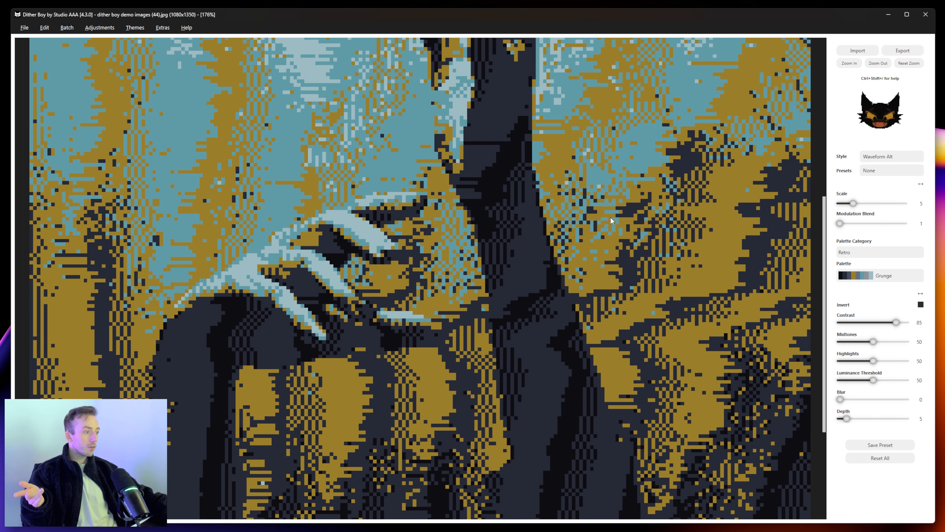
{"action": "left_click_drag", "start_coordinate": [510, 240], "coordinate": [382, 212]}
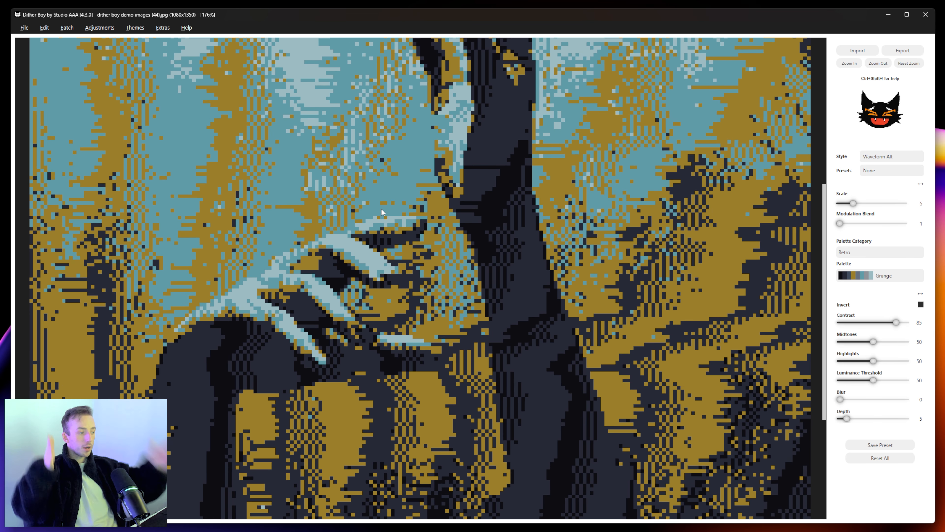
{"action": "left_click_drag", "start_coordinate": [514, 381], "coordinate": [497, 166]}
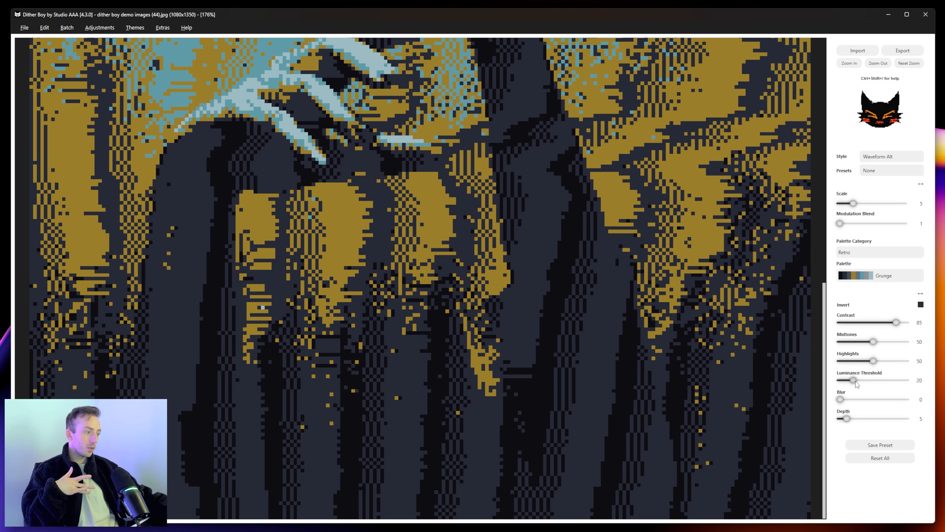
{"action": "left_click_drag", "start_coordinate": [845, 382], "coordinate": [915, 385]}
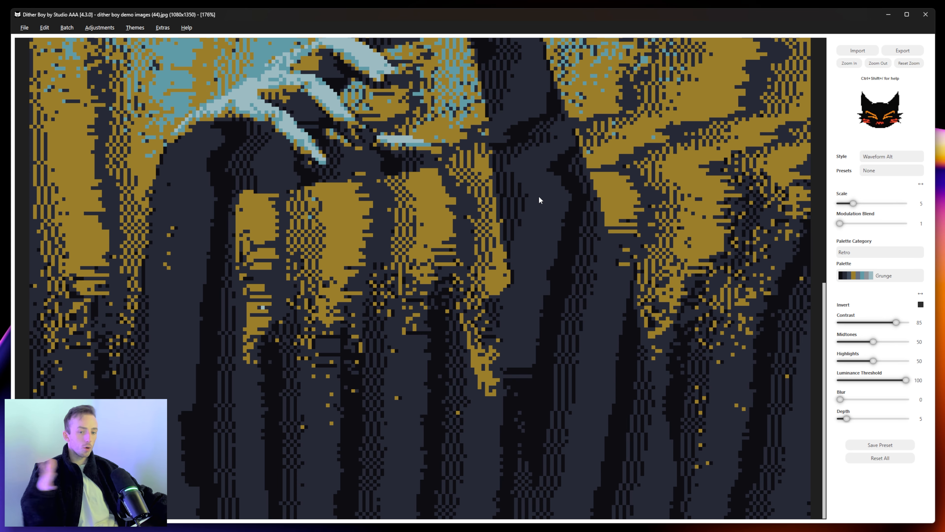
{"action": "scroll", "coordinate": [408, 368], "scroll_direction": "up", "scroll_amount": 5}
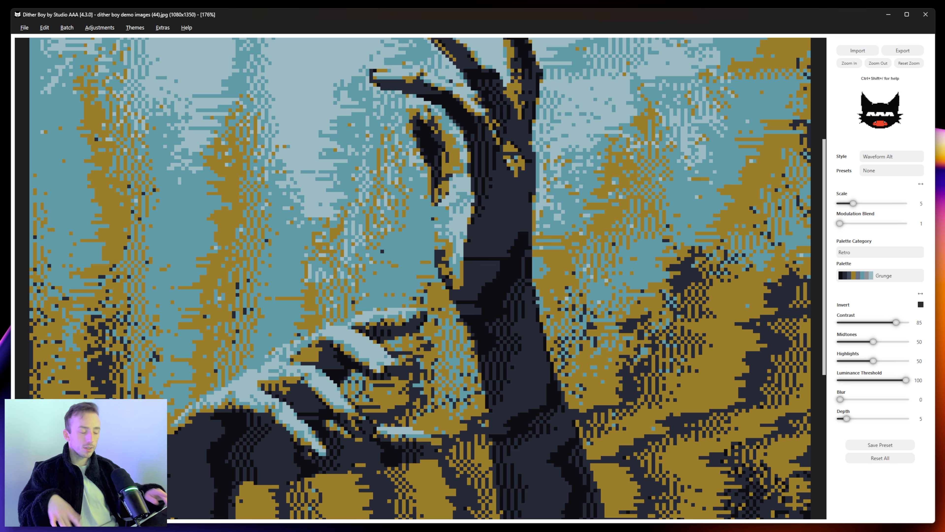
{"action": "scroll", "coordinate": [426, 321], "scroll_direction": "down", "scroll_amount": 4}
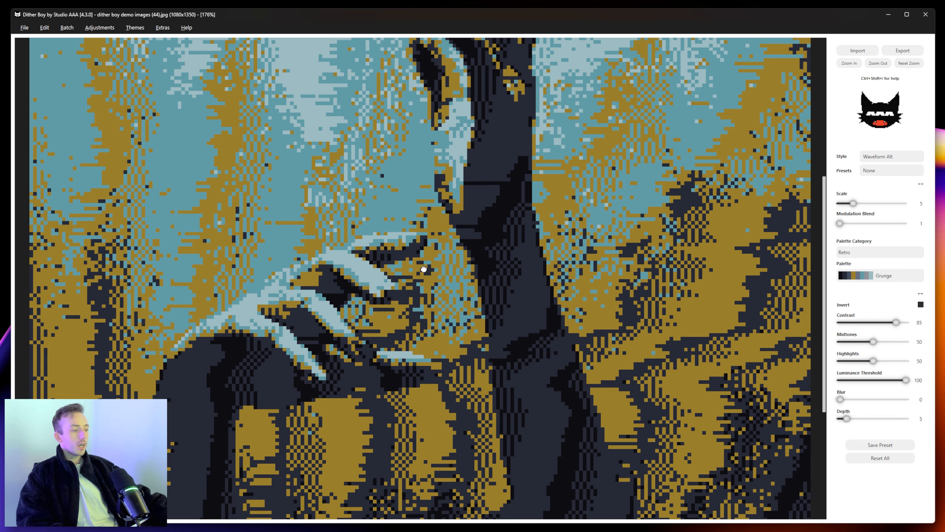
{"action": "scroll", "coordinate": [350, 168], "scroll_direction": "up", "scroll_amount": 3}
{"action": "scroll", "coordinate": [312, 331], "scroll_direction": "down", "scroll_amount": 1}
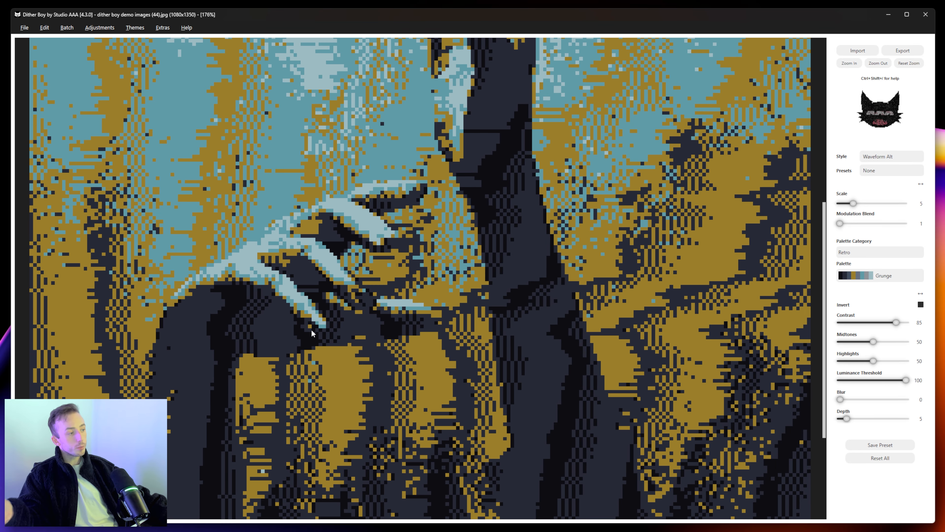
Change the dither style to Floyd-Steinberg and set the Luminance Threshold to 38
{"action": "left_click", "coordinate": [913, 159]}
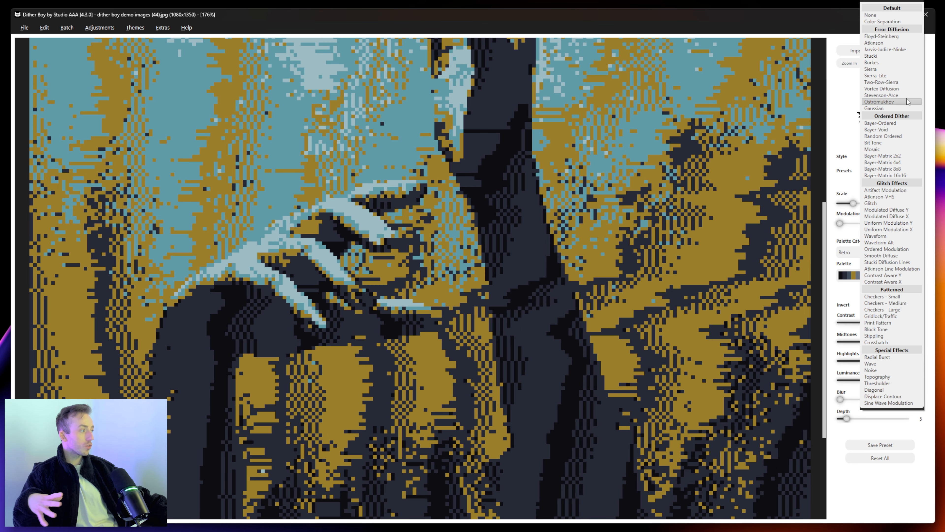
{"action": "left_click", "coordinate": [891, 42]}
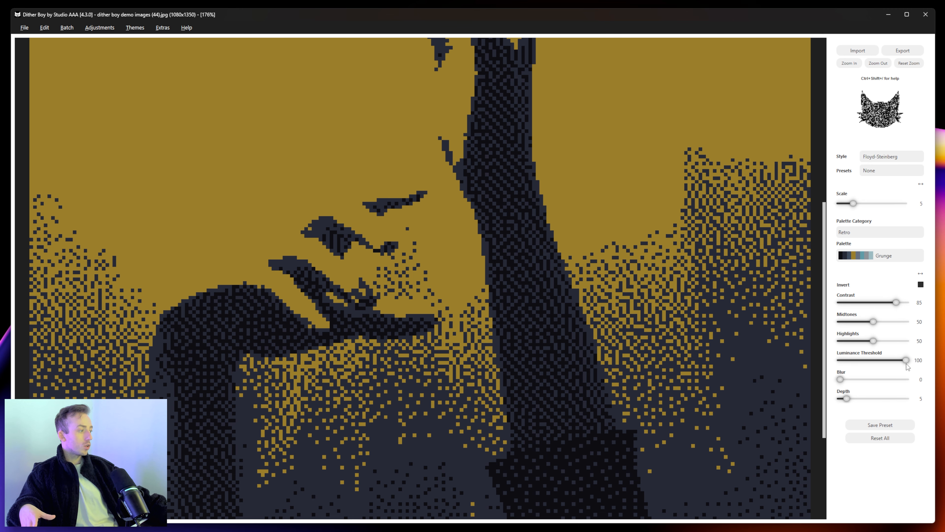
{"action": "left_click_drag", "start_coordinate": [907, 362], "coordinate": [867, 364]}
{"action": "scroll", "coordinate": [501, 348], "scroll_direction": "up", "scroll_amount": 5}
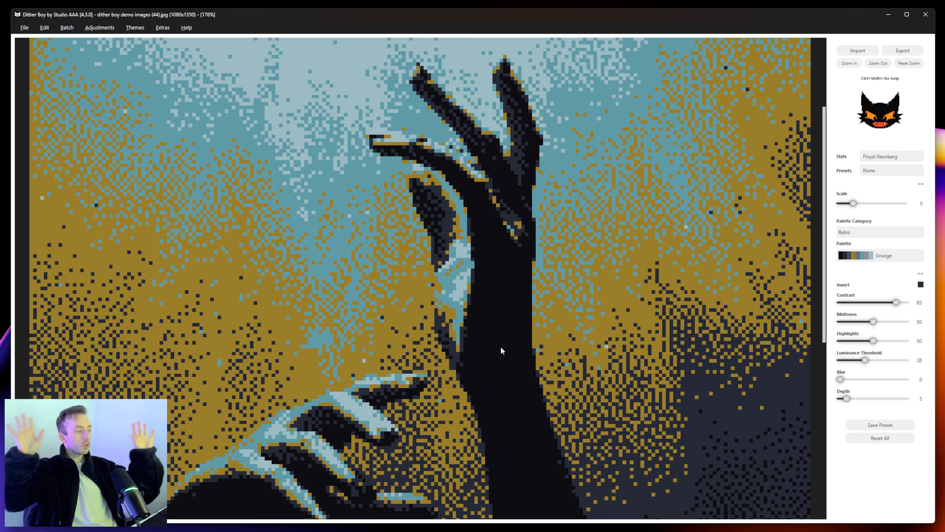
Change the dither style to Modulated Diffuse Y and lower the Luminance Threshold to 7
{"action": "key", "text": "Down"}
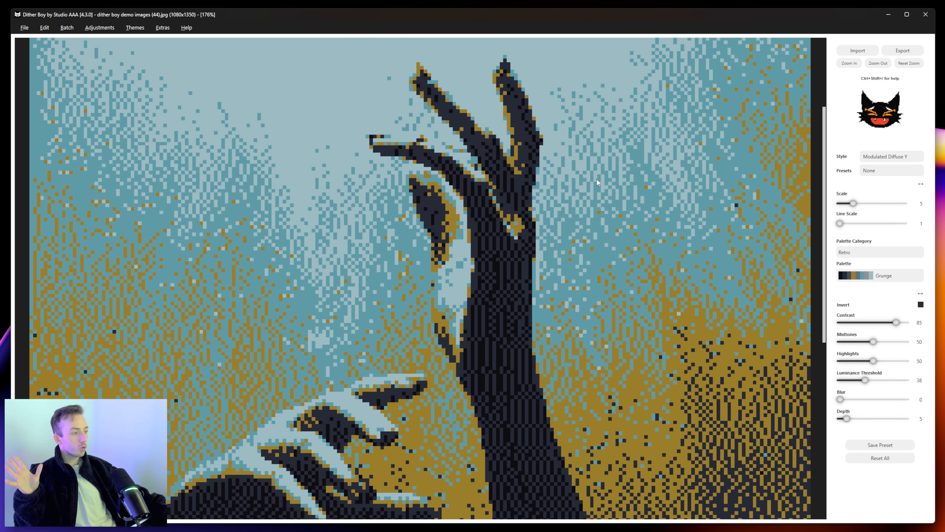
{"action": "left_click_drag", "start_coordinate": [518, 328], "coordinate": [518, 72]}
{"action": "scroll", "coordinate": [458, 213], "scroll_direction": "down", "scroll_amount": 3}
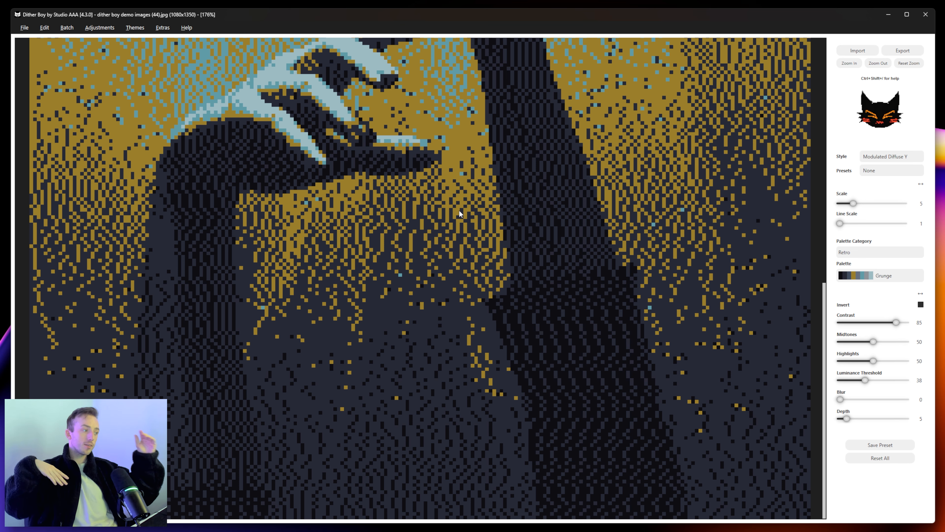
{"action": "mouse_move", "coordinate": [865, 381]}
{"action": "left_mouse_down"}
{"action": "mouse_move", "coordinate": [838, 383]}
{"action": "mouse_move", "coordinate": [855, 385]}
{"action": "left_mouse_up"}
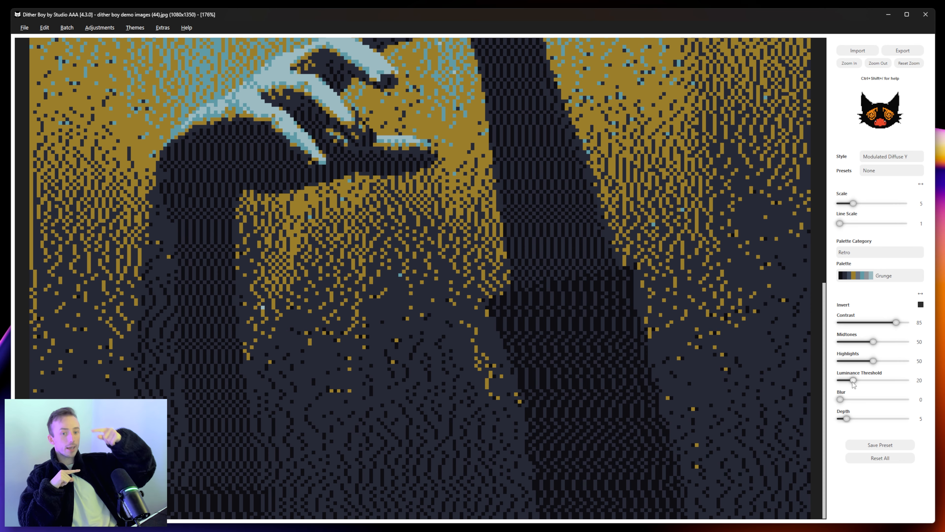
{"action": "left_click_drag", "start_coordinate": [854, 385], "coordinate": [845, 384]}
{"action": "scroll", "coordinate": [477, 256], "scroll_direction": "up", "scroll_amount": 6}
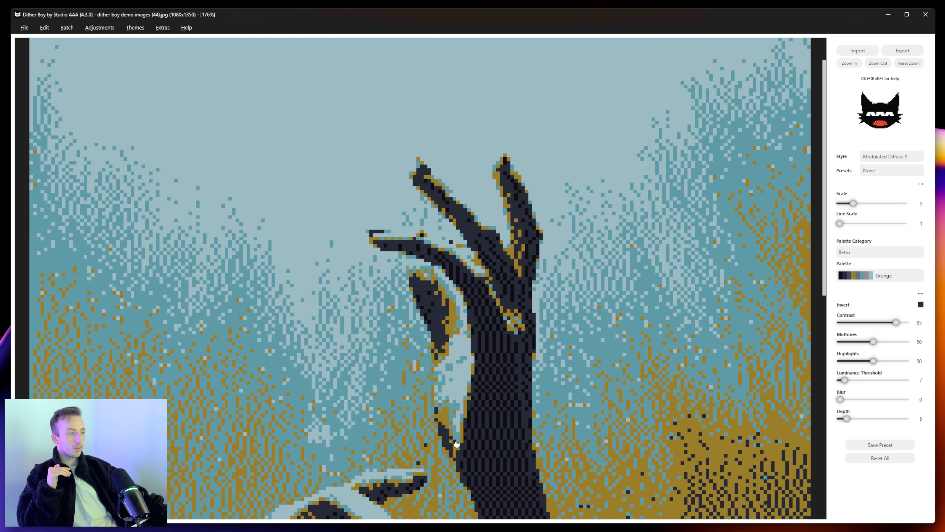
Change the dither style to Waveform Alt and raise the Luminance Threshold to 93
{"action": "scroll", "coordinate": [477, 255], "scroll_direction": "down", "scroll_amount": 3}
{"action": "left_click", "coordinate": [851, 62]}
{"action": "left_click", "coordinate": [852, 63]}
{"action": "left_click", "coordinate": [852, 62]}
{"action": "left_click_drag", "start_coordinate": [557, 383], "coordinate": [371, 239]}
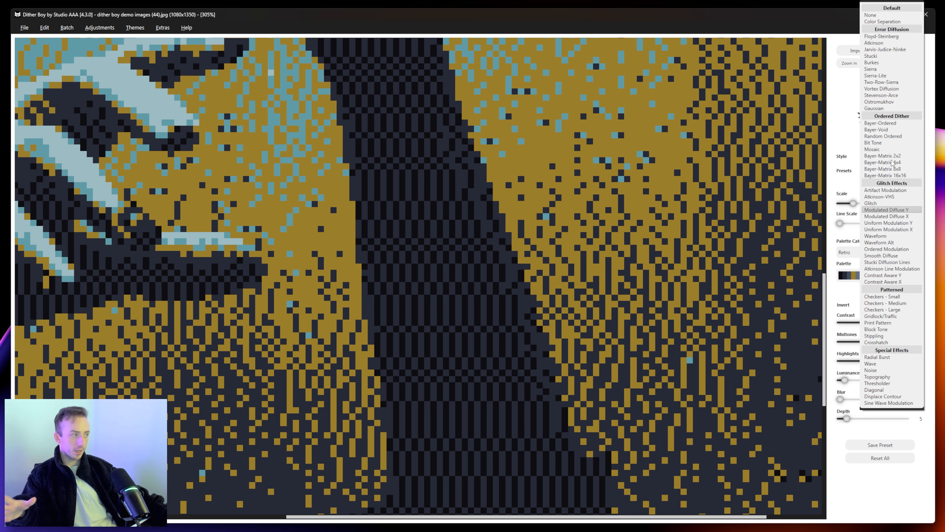
{"action": "left_click", "coordinate": [891, 156]}
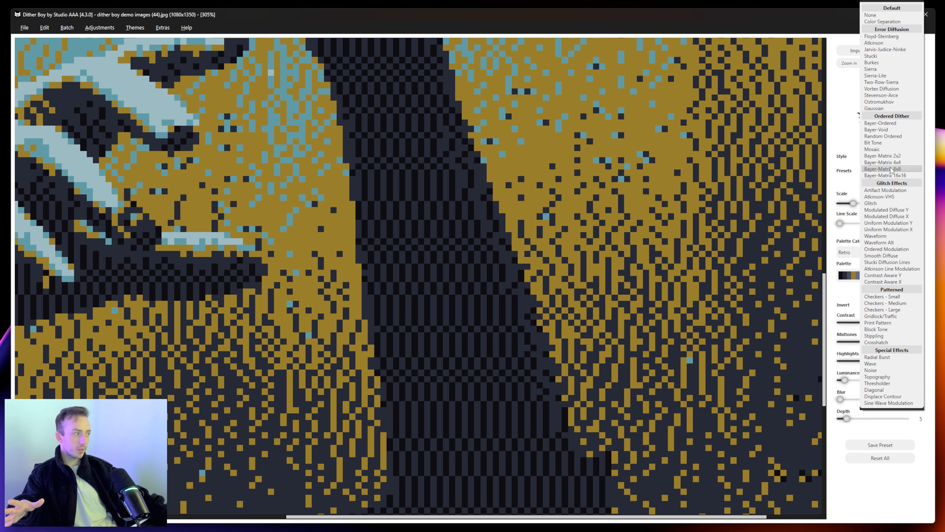
{"action": "left_click", "coordinate": [901, 243]}
{"action": "left_click_drag", "start_coordinate": [438, 370], "coordinate": [408, 184]}
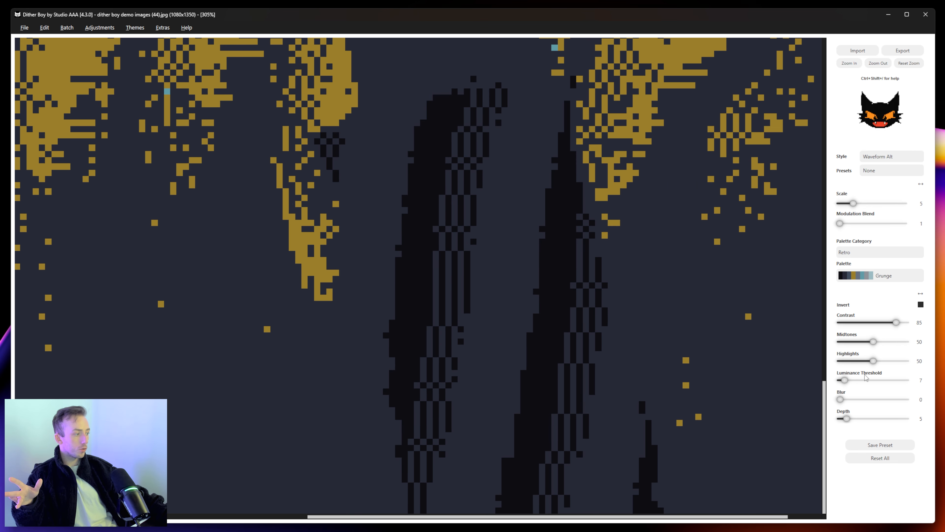
{"action": "left_click_drag", "start_coordinate": [845, 380], "coordinate": [902, 380]}
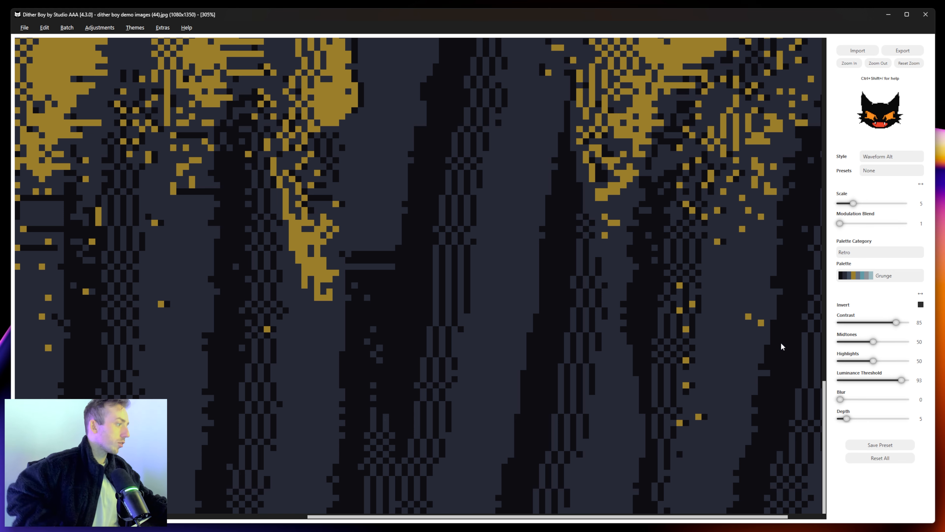
Reset the Contrast and the Luminance Threshold to their default of 50
{"action": "double_click", "coordinate": [896, 322]}
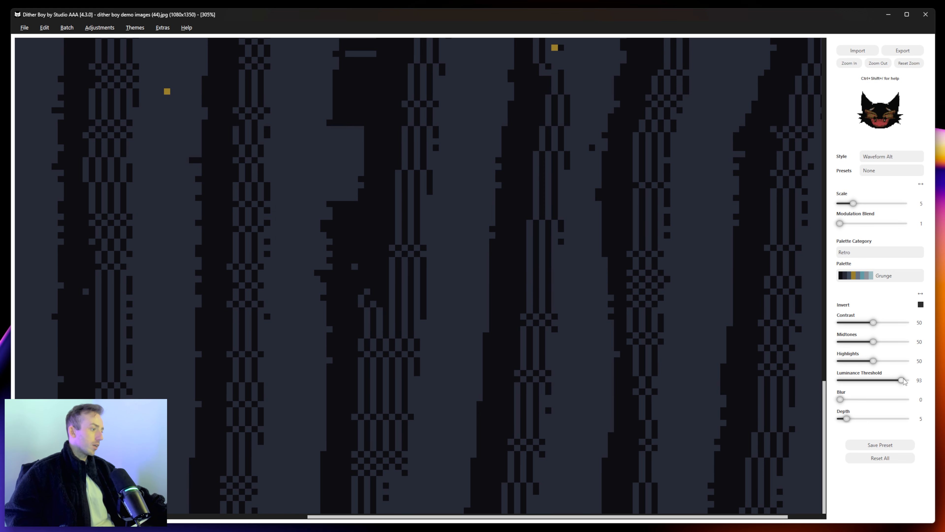
{"action": "double_click", "coordinate": [902, 380]}
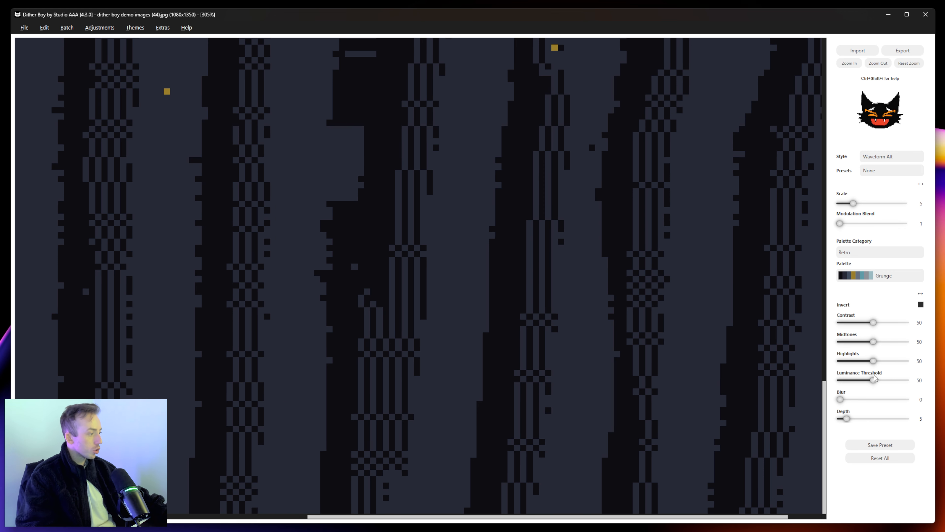
{"action": "left_click", "coordinate": [878, 63]}
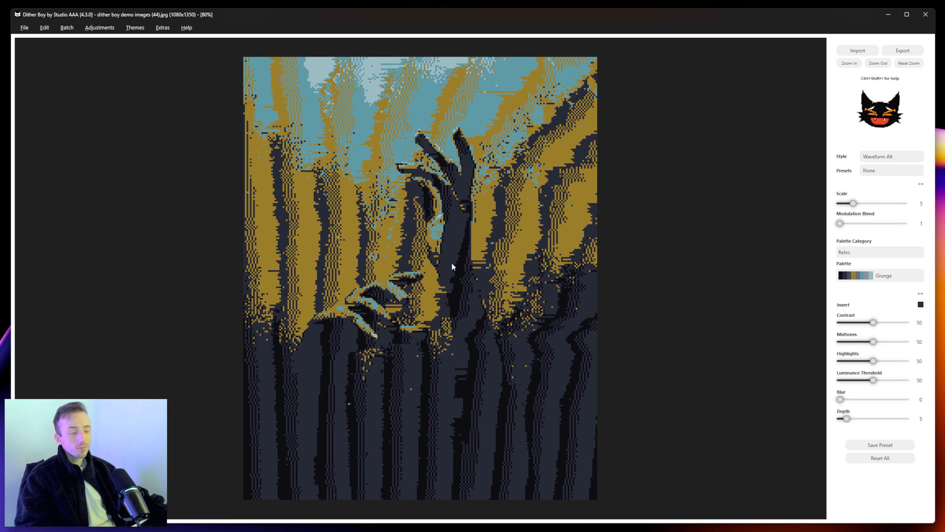
Change the dither style to Waveform and reduce the Scale to 1
{"action": "left_click", "coordinate": [882, 156]}
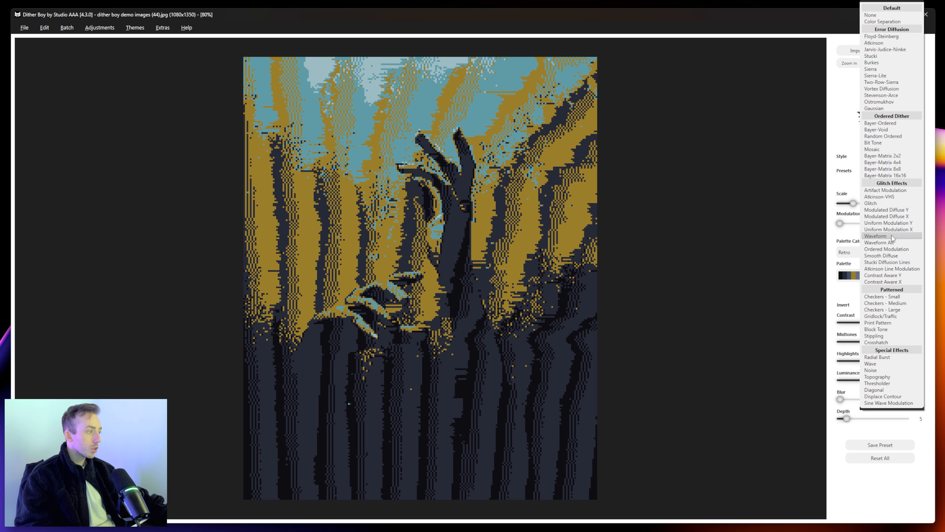
{"action": "left_click", "coordinate": [885, 240]}
{"action": "left_click_drag", "start_coordinate": [844, 205], "coordinate": [841, 223]}
Switch the dither style to Waveform Alt and set the Luminance Threshold to 53
{"action": "left_click", "coordinate": [884, 156]}
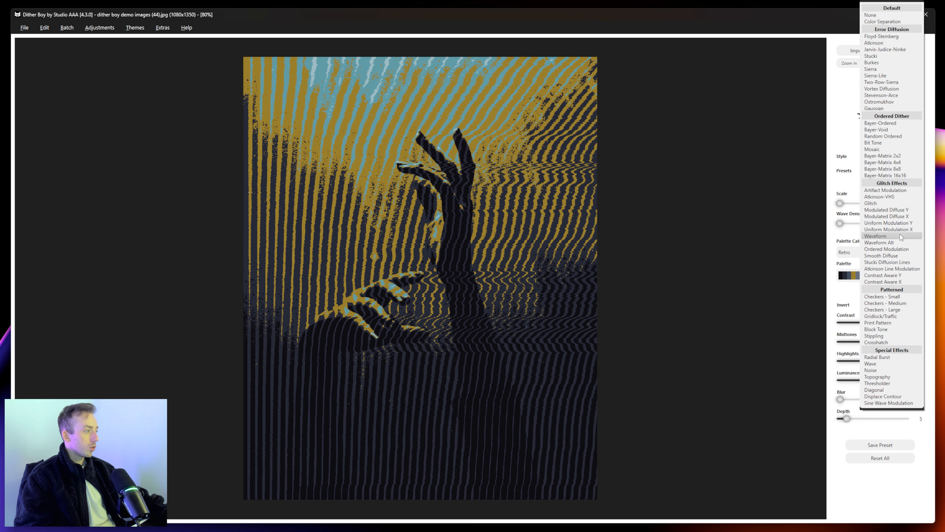
{"action": "left_click", "coordinate": [902, 243]}
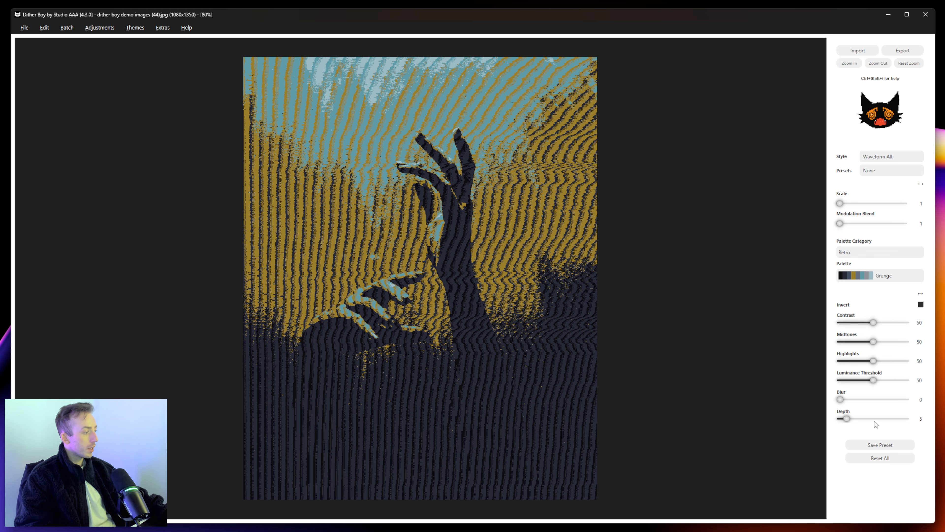
{"action": "mouse_move", "coordinate": [873, 380]}
{"action": "left_mouse_down"}
{"action": "mouse_move", "coordinate": [862, 381]}
{"action": "mouse_move", "coordinate": [894, 384]}
{"action": "mouse_move", "coordinate": [844, 377]}
{"action": "mouse_move", "coordinate": [875, 380]}
{"action": "left_mouse_up"}
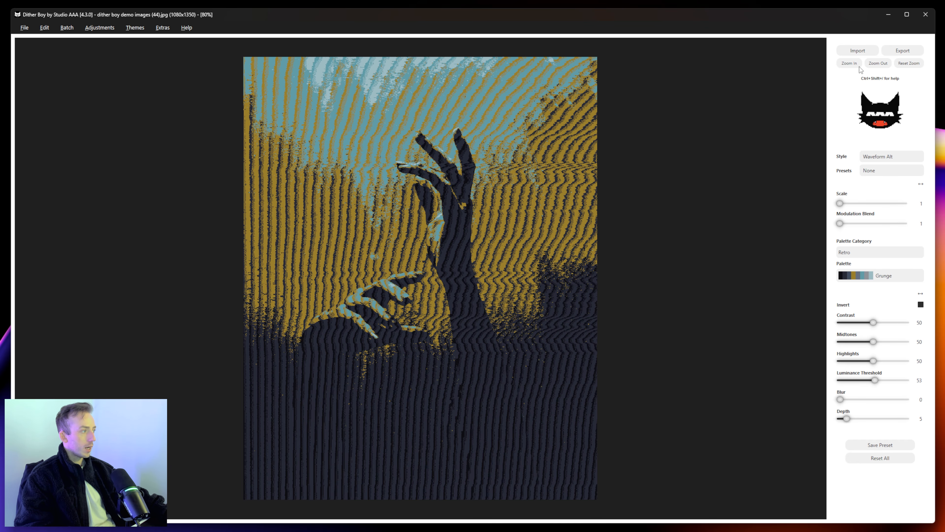
Examine the Waveform Alt pixel pattern up close on the striped background and around the hands
{"action": "left_click", "coordinate": [850, 64]}
{"action": "left_click", "coordinate": [849, 64]}
{"action": "left_click", "coordinate": [849, 64]}
{"action": "left_click", "coordinate": [849, 64]}
{"action": "left_click", "coordinate": [847, 64]}
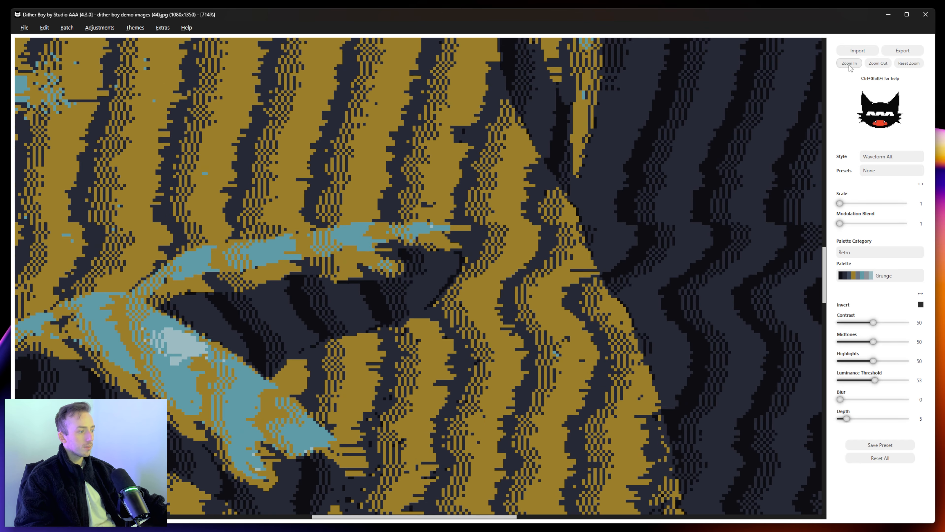
{"action": "left_click", "coordinate": [848, 64]}
{"action": "left_click", "coordinate": [846, 64]}
{"action": "left_click_drag", "start_coordinate": [391, 146], "coordinate": [441, 387]}
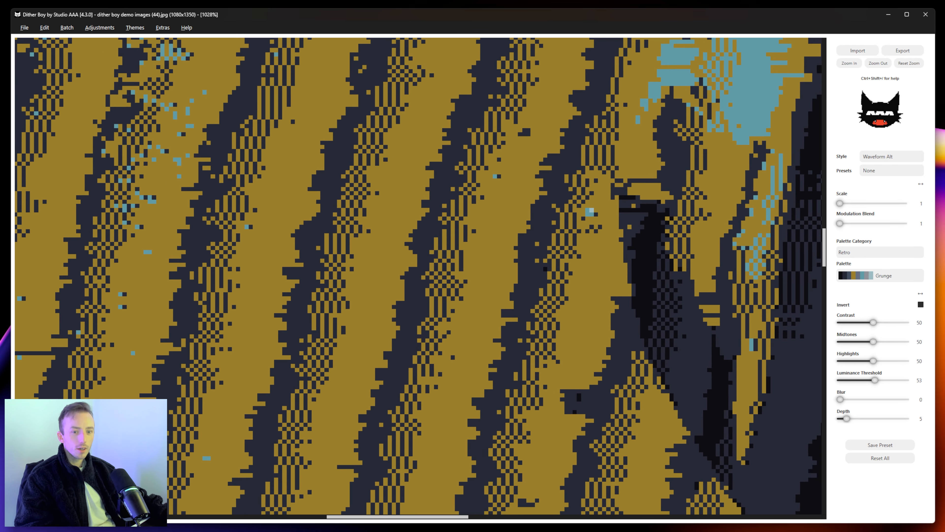
{"action": "left_click", "coordinate": [885, 156]}
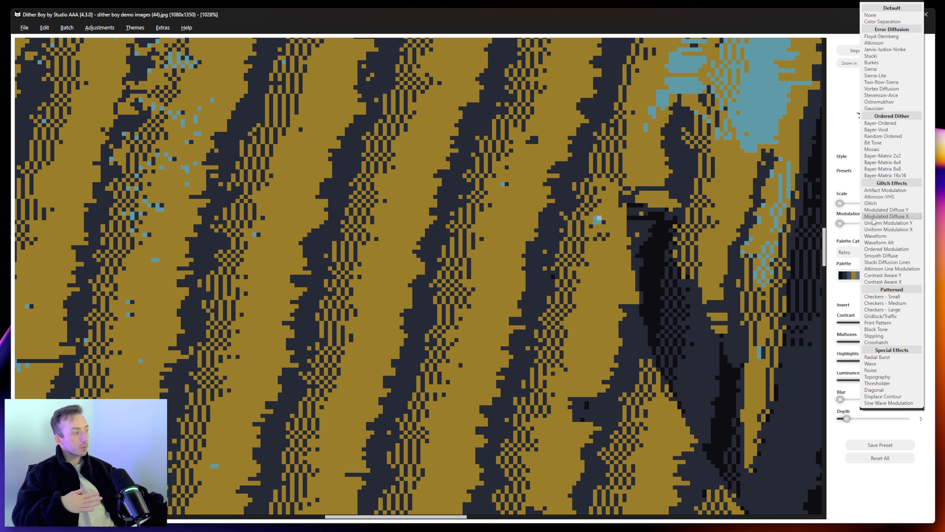
{"action": "left_click", "coordinate": [875, 242]}
{"action": "left_click_drag", "start_coordinate": [702, 307], "coordinate": [366, 307]}
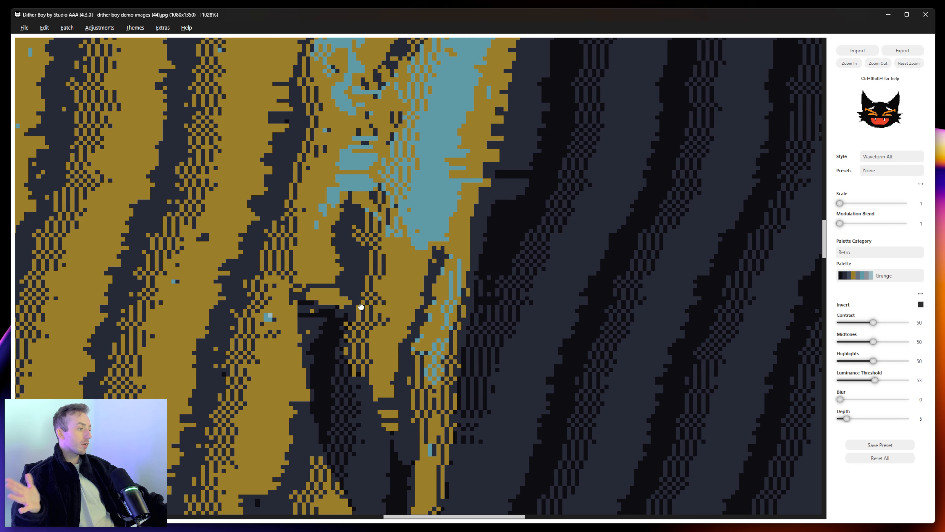
{"action": "left_click", "coordinate": [902, 157]}
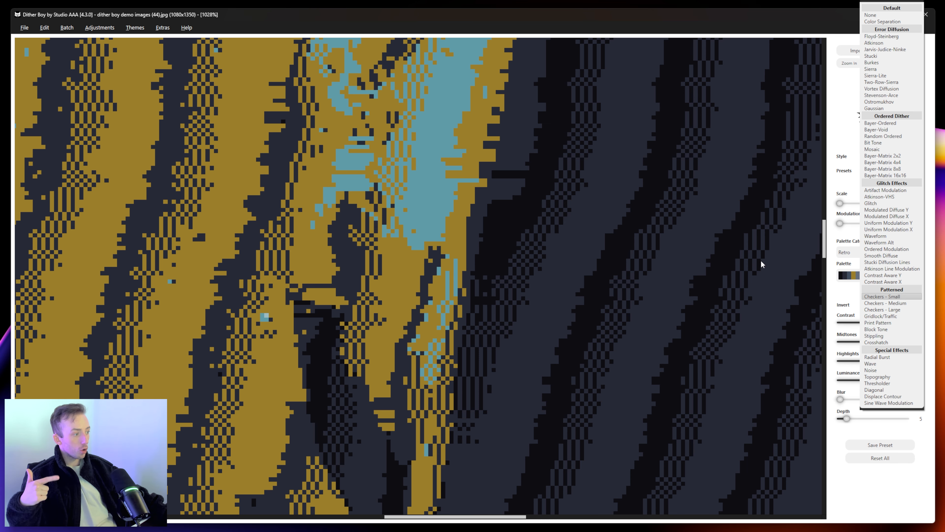
{"action": "left_click", "coordinate": [771, 263]}
{"action": "left_click_drag", "start_coordinate": [745, 255], "coordinate": [382, 351]}
Try the Handheld 2 palette on the image and replace it with the Mint-Bubblegum palette
{"action": "left_click", "coordinate": [883, 274]}
{"action": "left_click", "coordinate": [879, 300]}
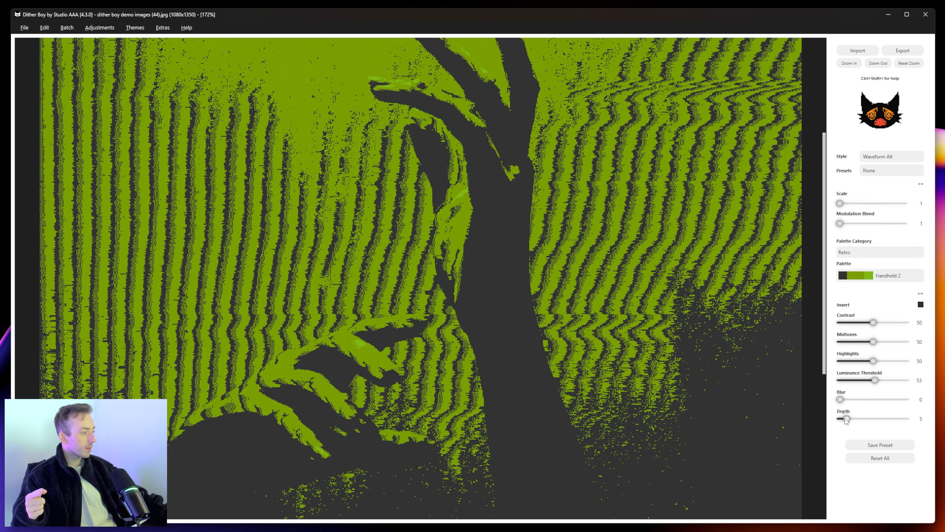
{"action": "left_click", "coordinate": [880, 278]}
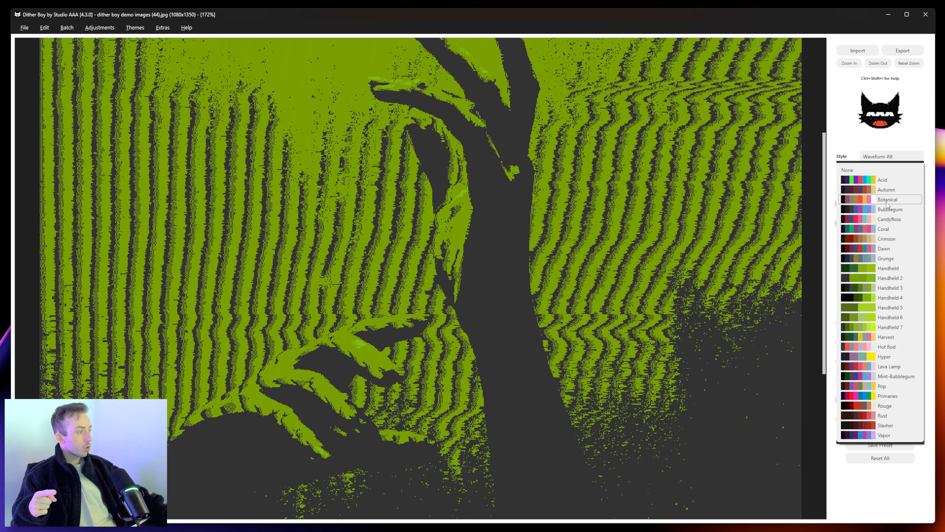
{"action": "left_click", "coordinate": [885, 377]}
{"action": "left_click_drag", "start_coordinate": [848, 419], "coordinate": [848, 419]}
Change the dither style to Waveform and set the Wave Density to 2
{"action": "left_click", "coordinate": [892, 156]}
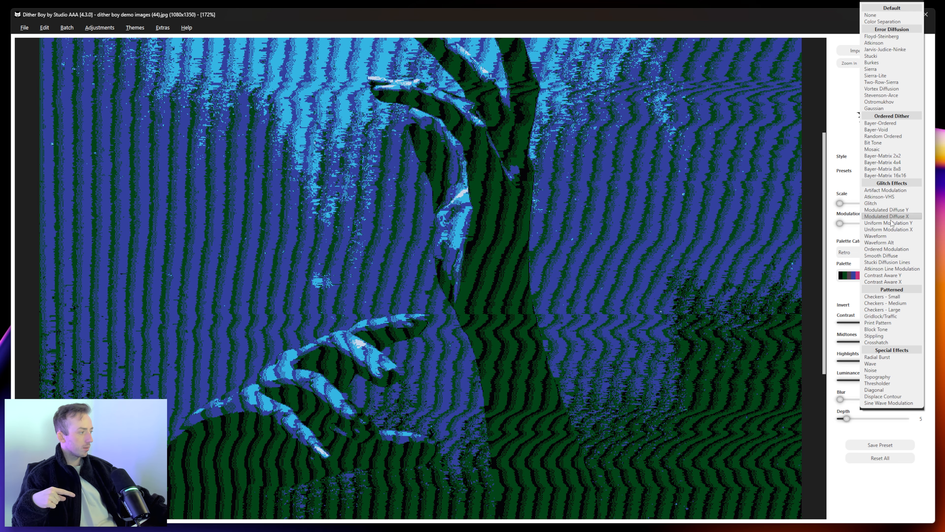
{"action": "left_click", "coordinate": [889, 236]}
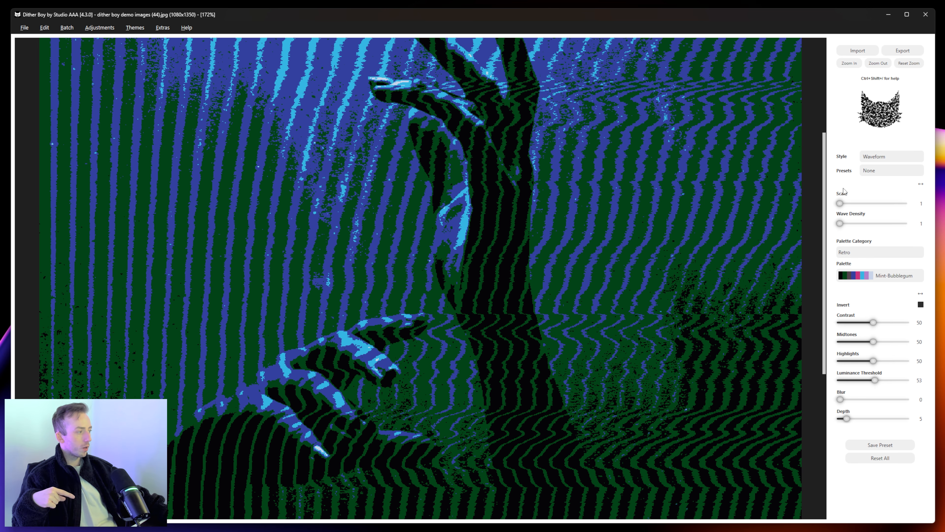
{"action": "left_click", "coordinate": [843, 224]}
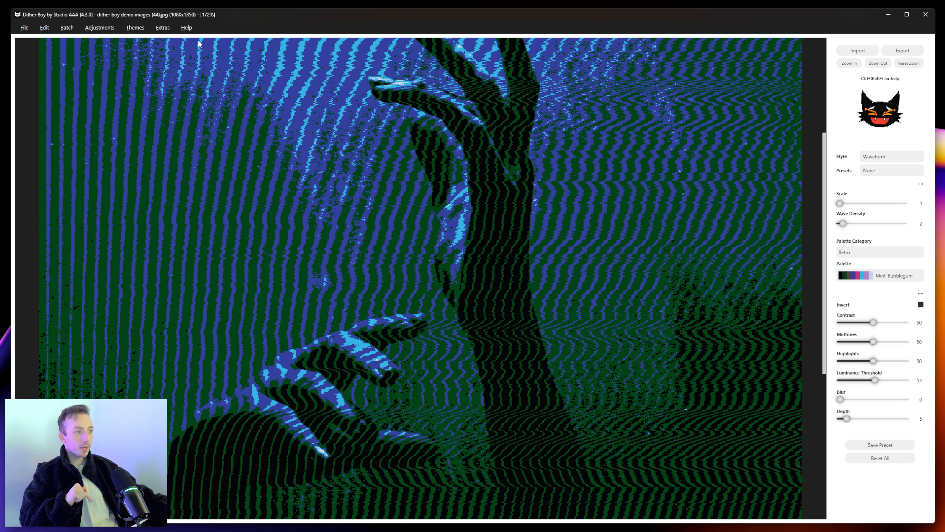
{"action": "left_click", "coordinate": [162, 26]}
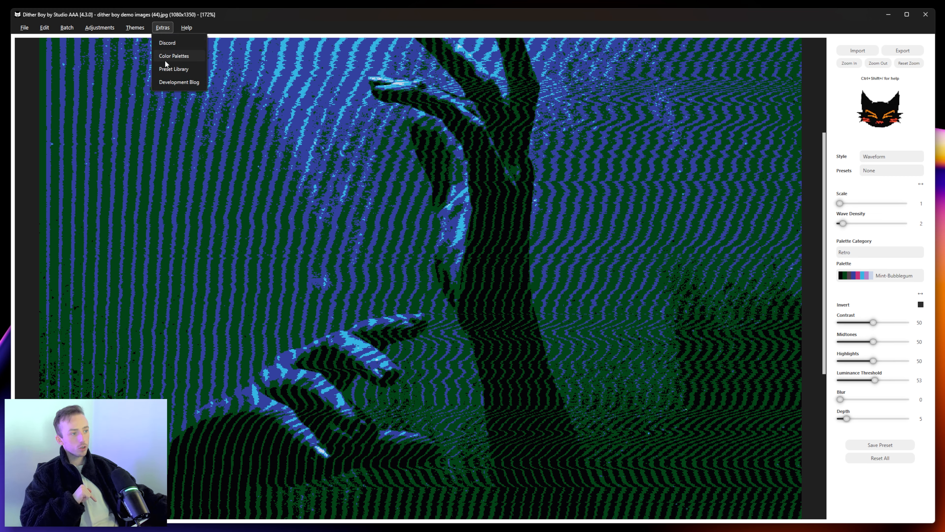
{"action": "left_click", "coordinate": [419, 111]}
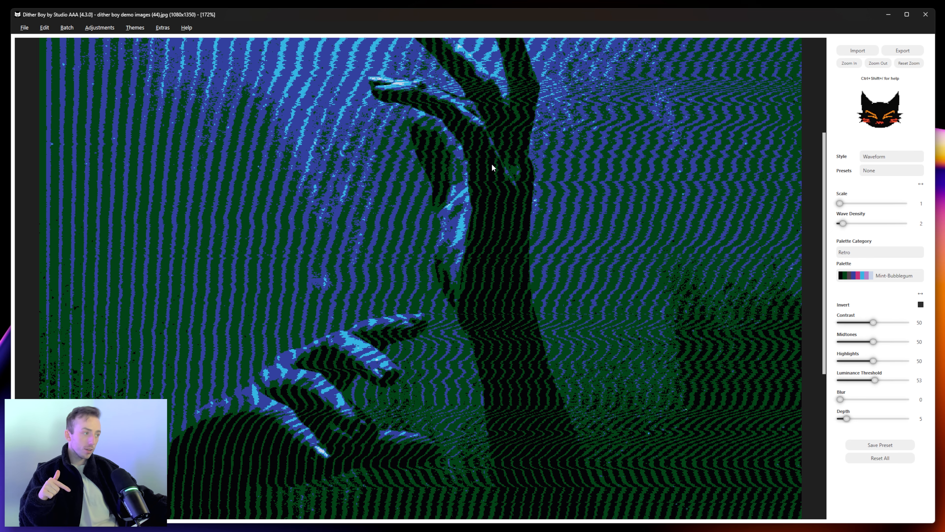
Switch the palette category to Acid Graphics and apply the Blush palette
{"action": "left_click", "coordinate": [863, 256]}
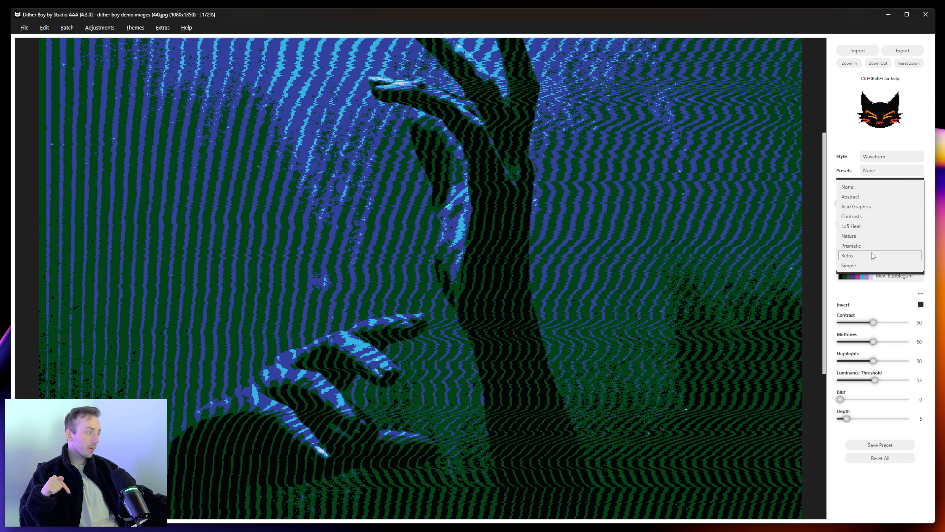
{"action": "left_click", "coordinate": [875, 211]}
{"action": "left_click", "coordinate": [878, 274]}
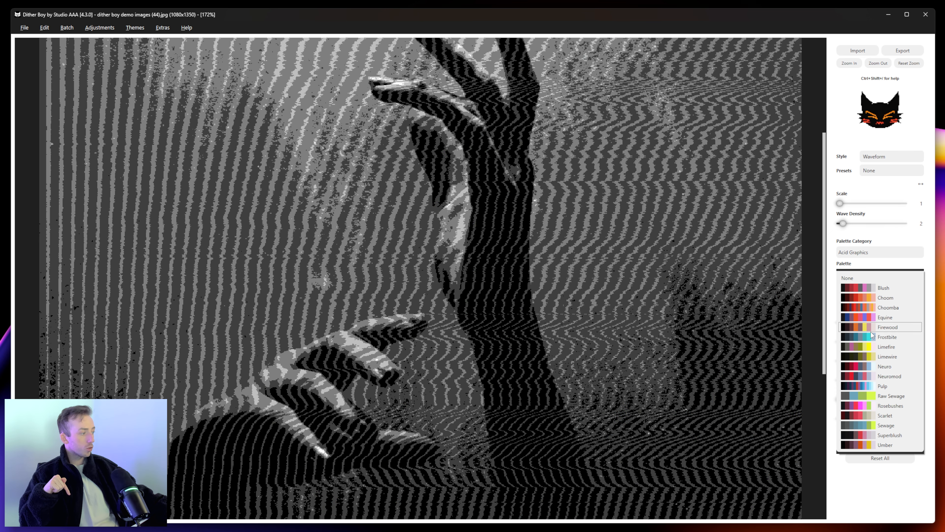
{"action": "left_click", "coordinate": [893, 297]}
{"action": "left_click_drag", "start_coordinate": [846, 418], "coordinate": [847, 418]}
Bring up the options for importing a single palette or palettes in bulk
{"action": "left_click", "coordinate": [100, 28]}
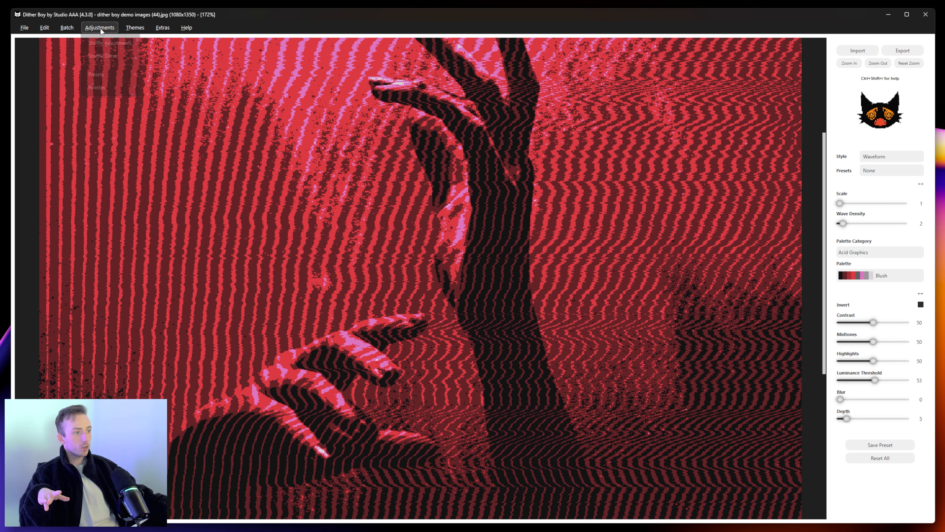
{"action": "mouse_move", "coordinate": [106, 85]}
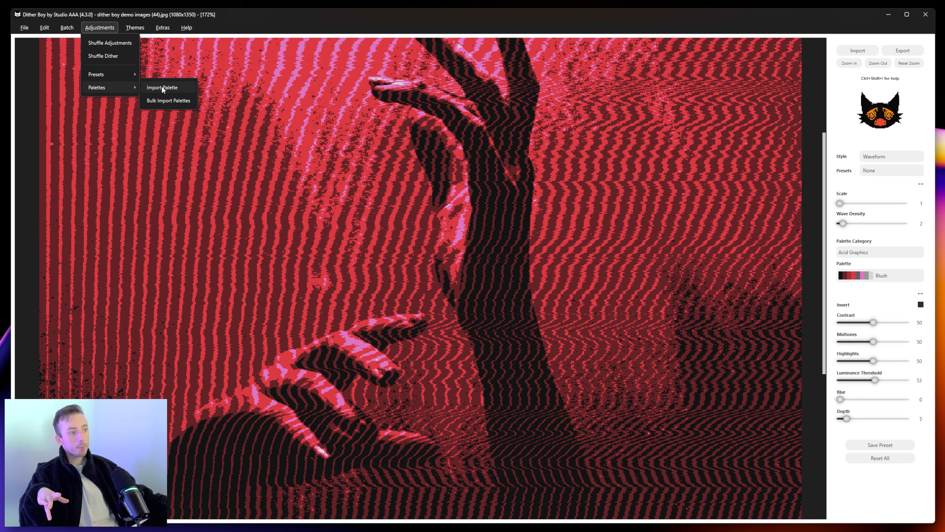